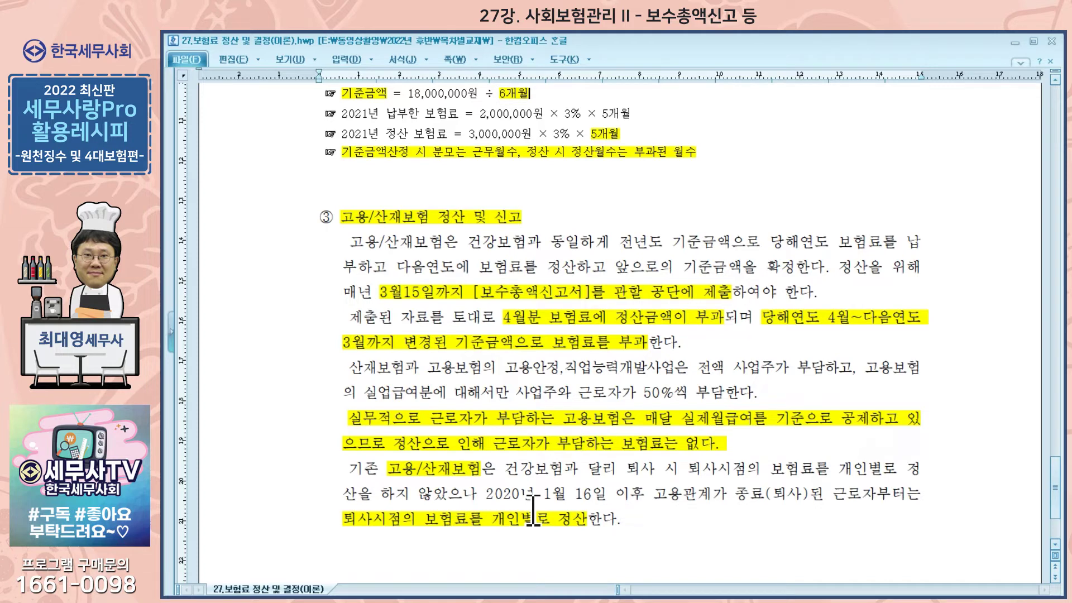
# Finish reading the 고용/산재보험 section, switch to 세무사랑Pro and open the 국민연금소득총액신고서 under 사회보험관리.
pyautogui.scroll(-3, 534, 494)
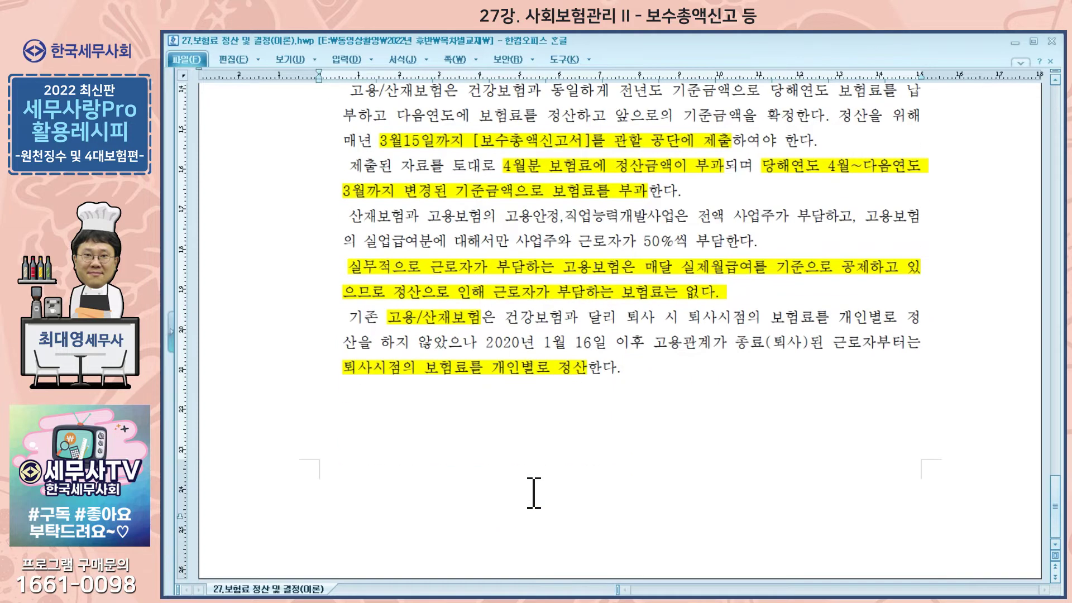
pyautogui.scroll(1, 533, 495)
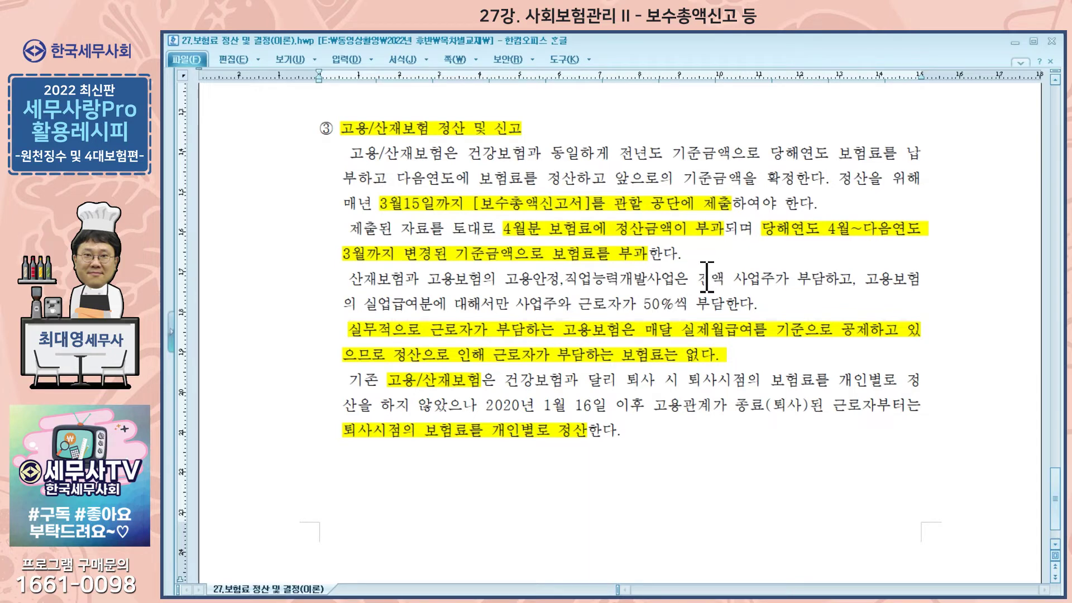
pyautogui.click(1013, 41)
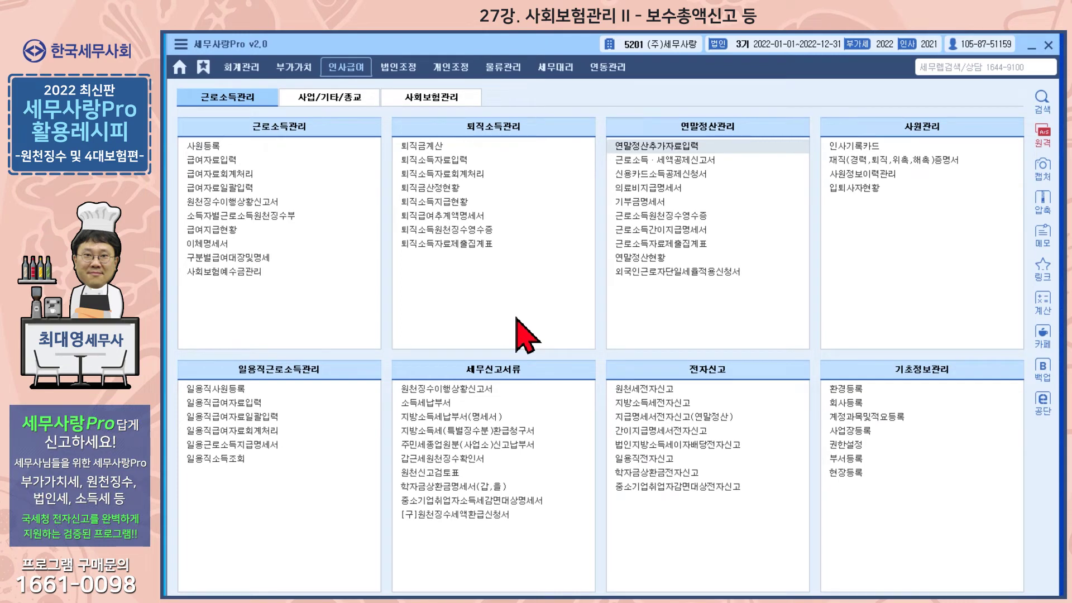
pyautogui.click(431, 96)
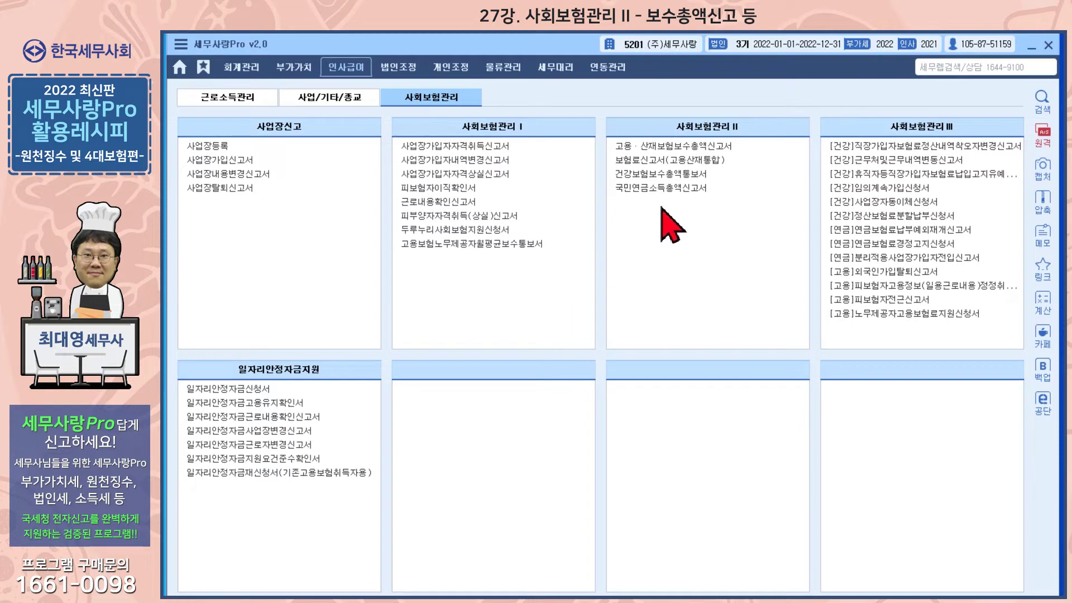
pyautogui.click(656, 188)
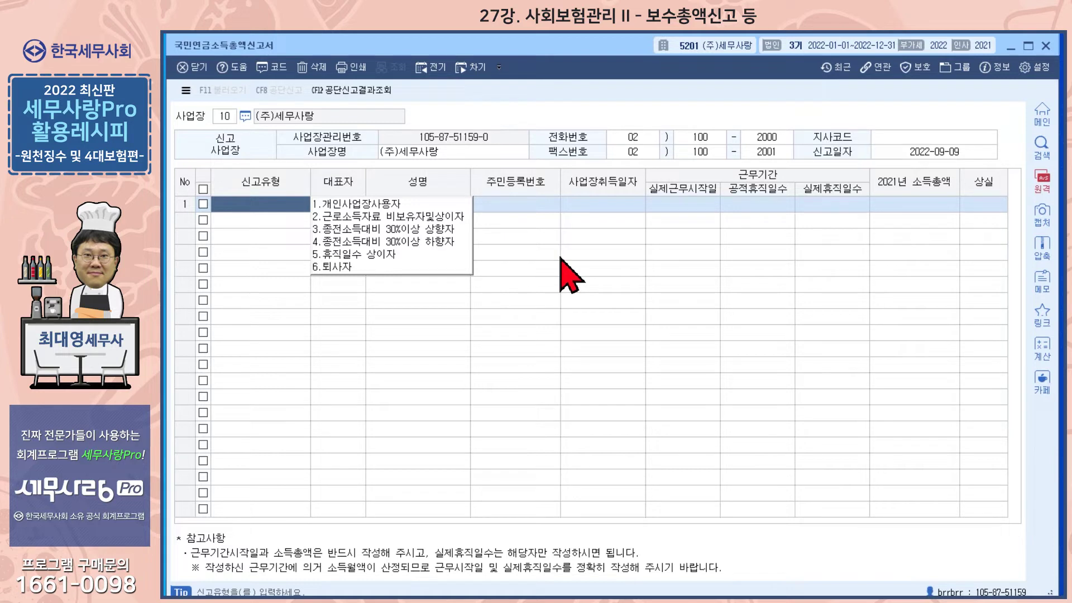
# Add a first row with report type 개인사업장사용자, dismissing the 소득총액 반영 dialog, and close the 국민연금소득총액신고서.
pyautogui.click(355, 204)
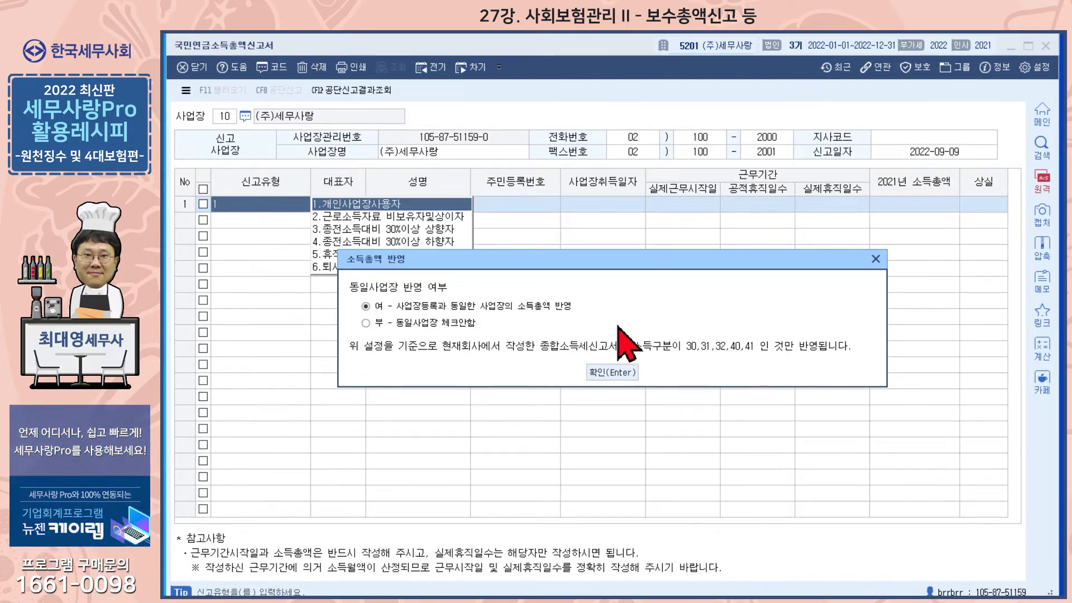
pyautogui.click(875, 259)
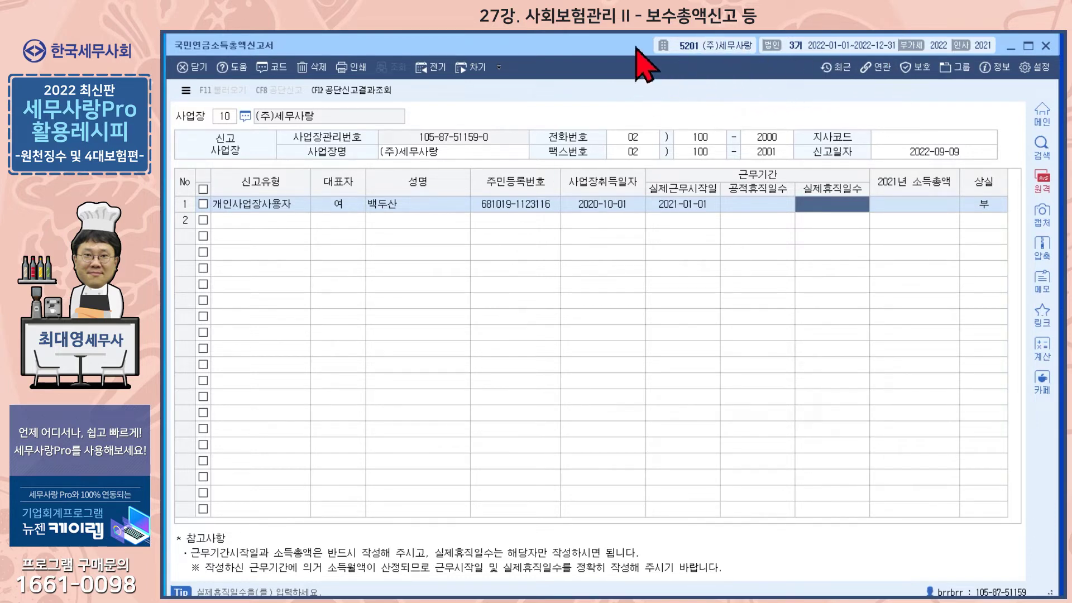
pyautogui.click(1045, 46)
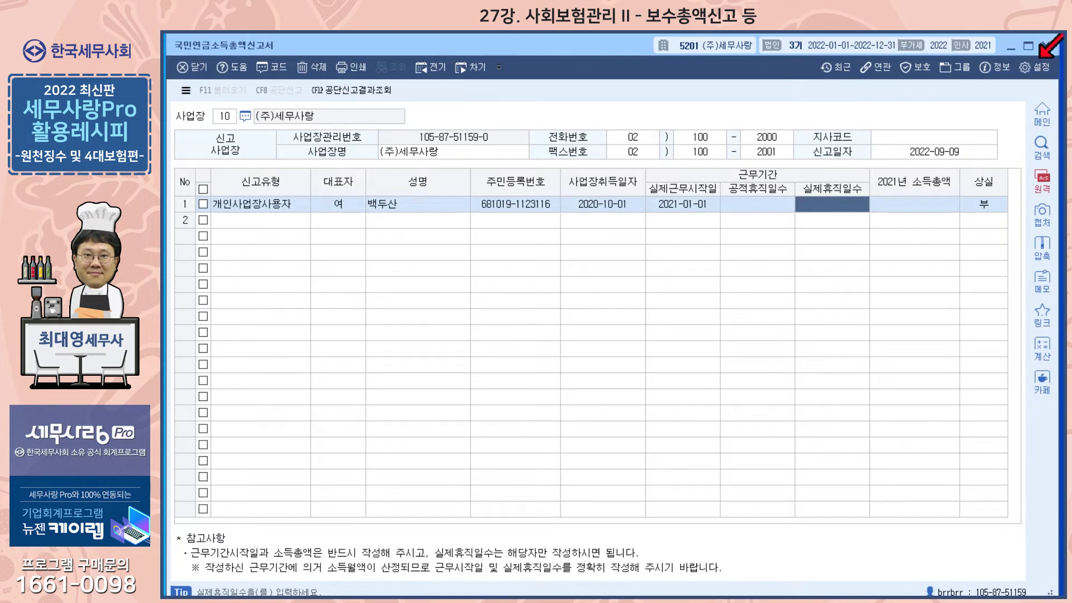
pyautogui.click(1046, 46)
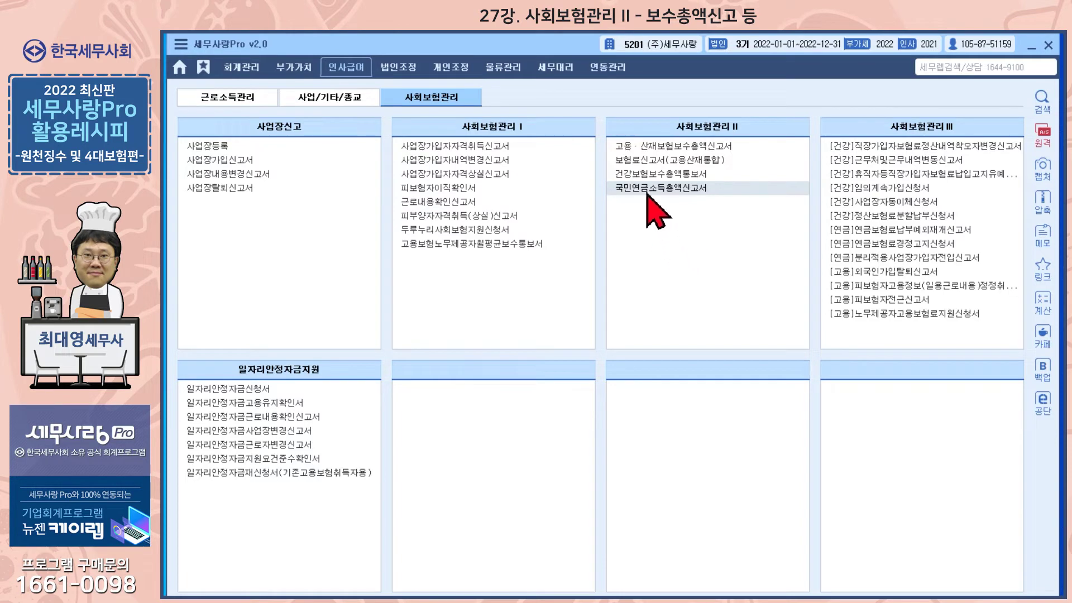
# Open the 건강보험보수총액통보서 for workplace 10, (주)세무사랑, and load its saved data.
pyautogui.doubleClick(667, 175)
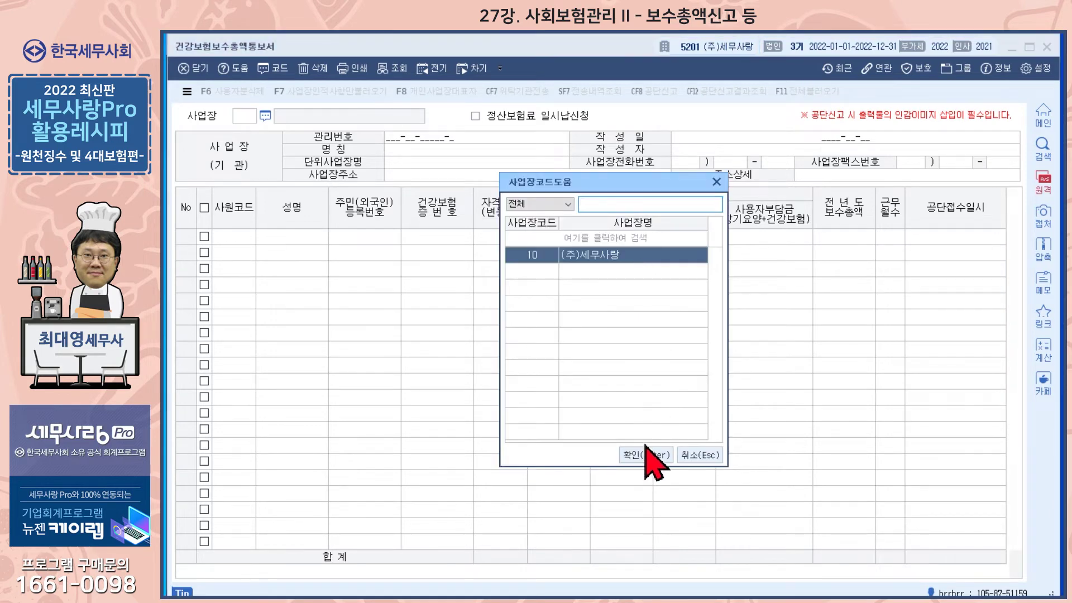
pyautogui.click(648, 455)
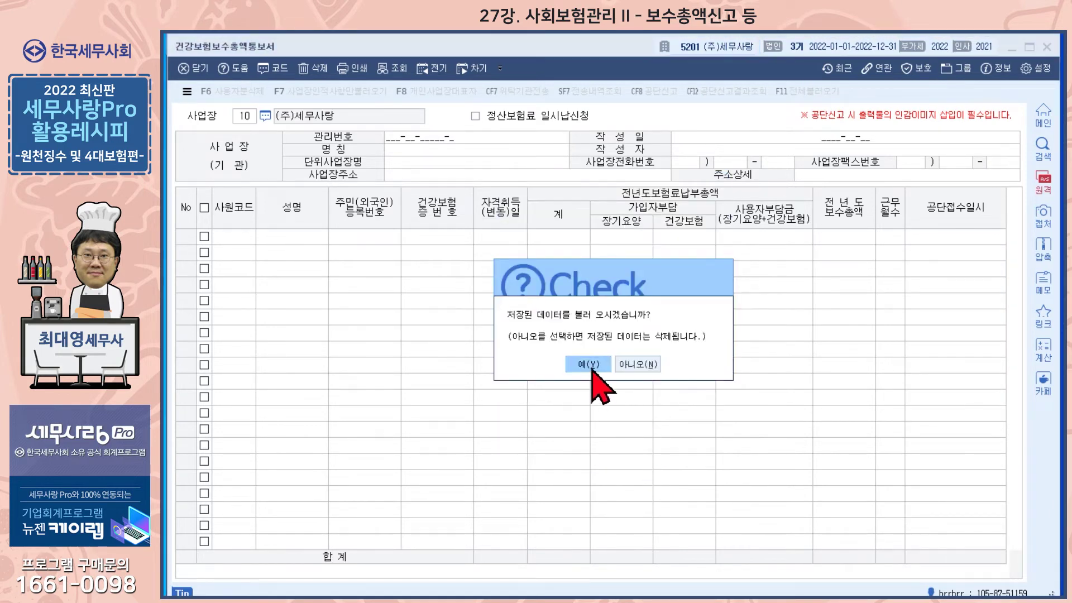
pyautogui.click(585, 364)
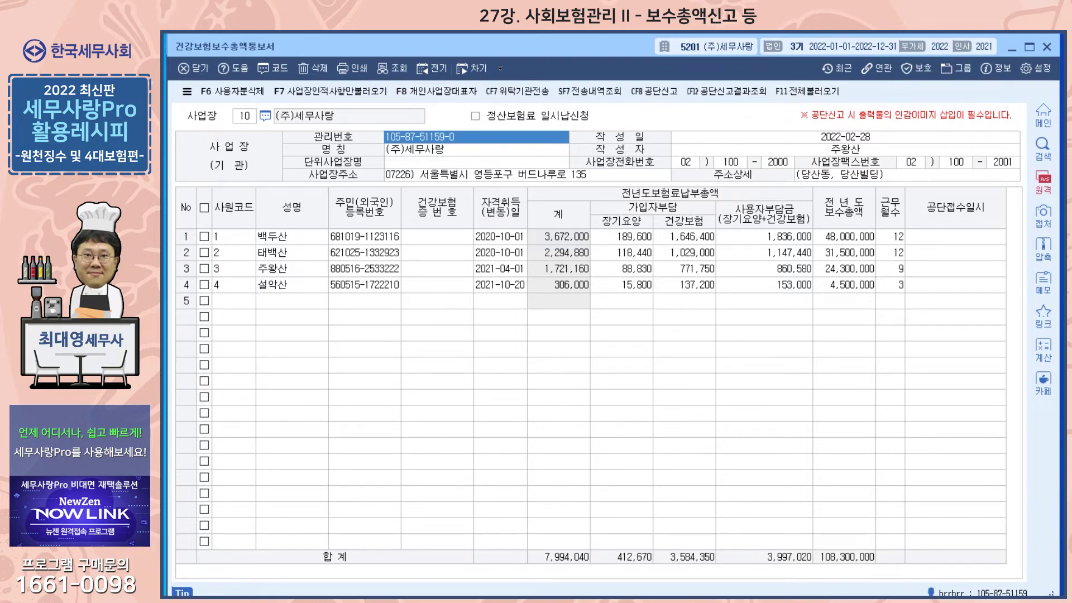
# Check the 인사급여 work year in the 기수변경 settings without changing it.
pyautogui.press('Escape')
pyautogui.click(852, 45)
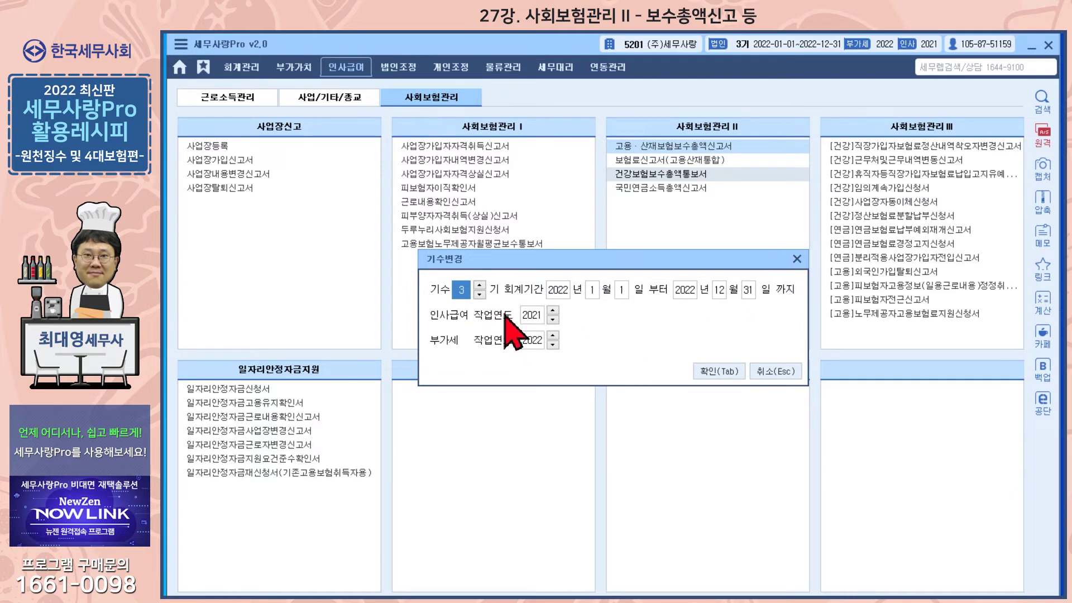
pyautogui.click(796, 260)
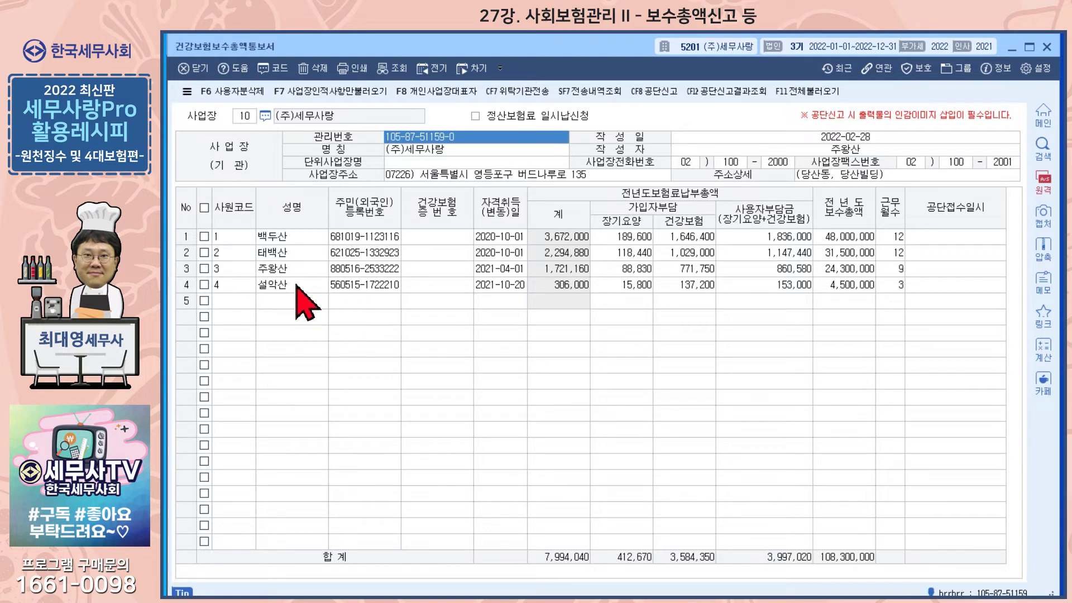
# Go through the 건강보험증번호 fields of the four listed employees and close the 건강보험보수총액통보서.
pyautogui.click(437, 236)
pyautogui.press('Down')
pyautogui.press('Down')
pyautogui.press('Down')
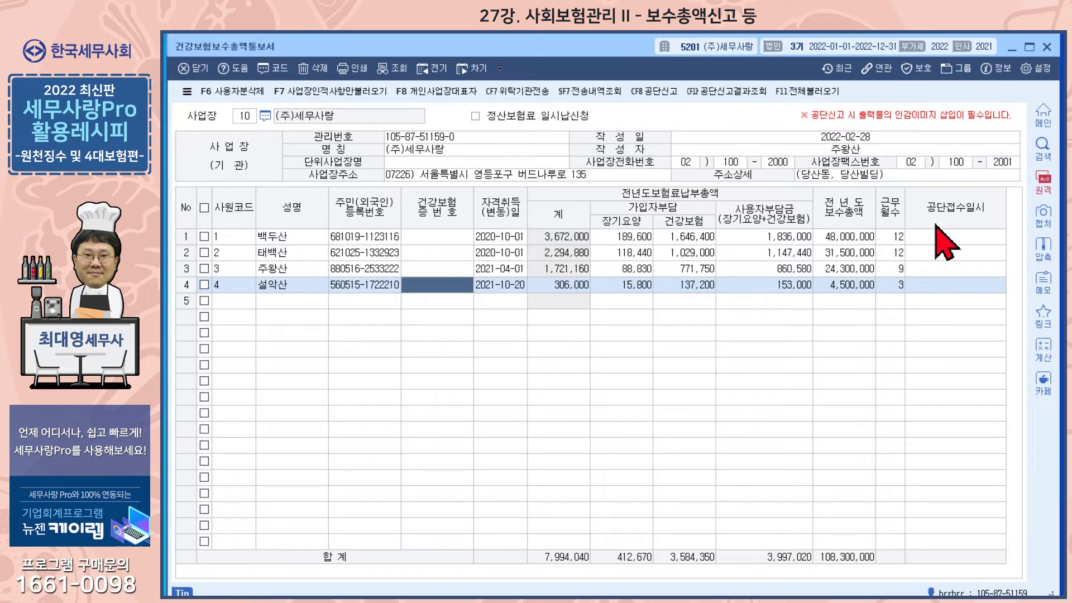
pyautogui.click(1047, 47)
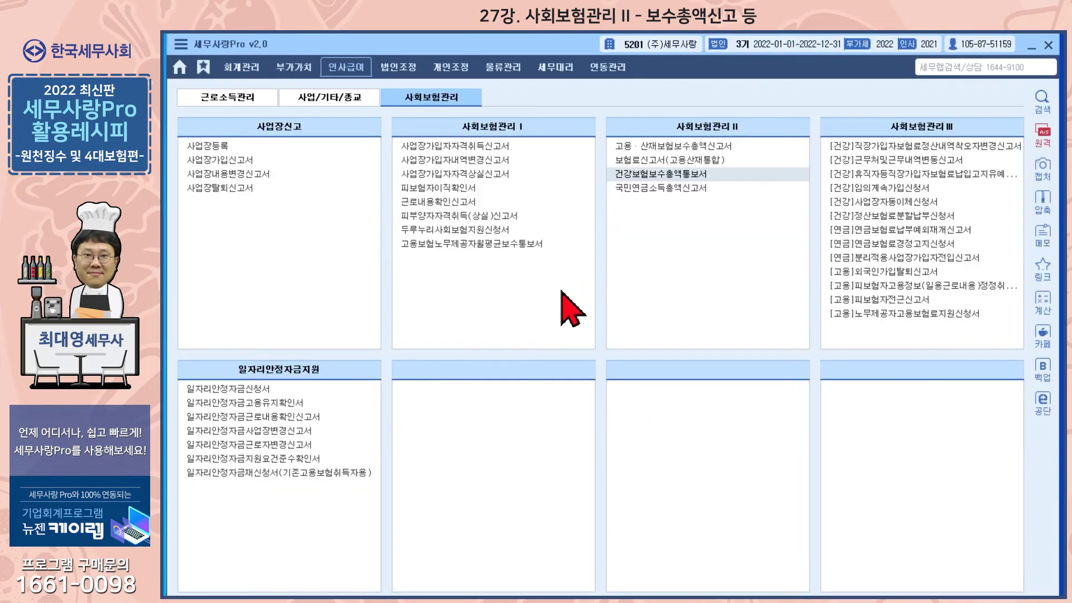
# Open the 고용·산재보험보수총액신고서 for workplace 10, (주)세무사랑, and review its 불러오기 options.
pyautogui.click(651, 148)
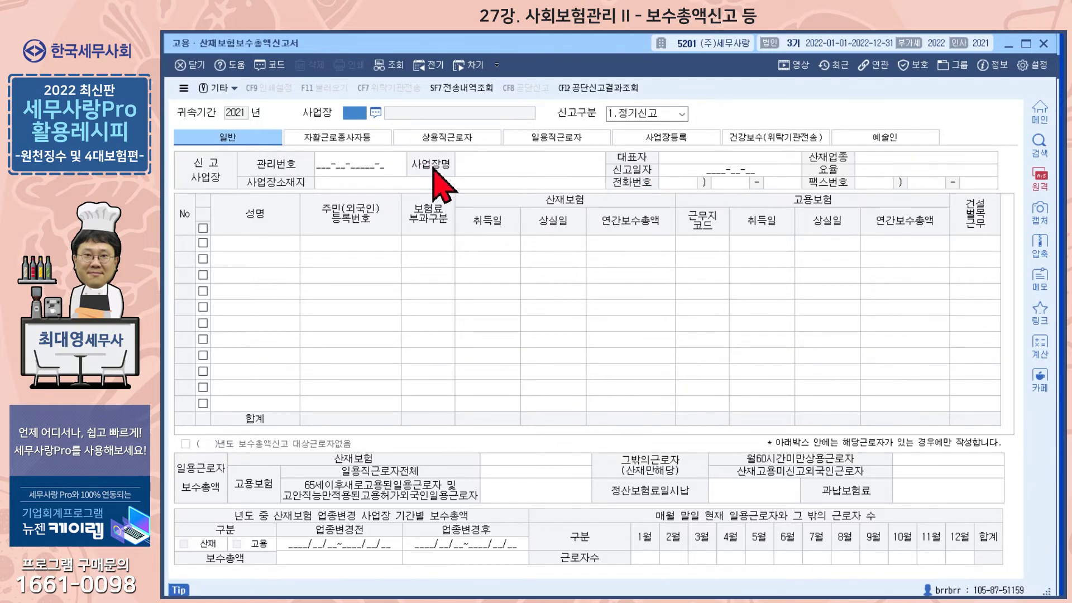
pyautogui.press('F2')
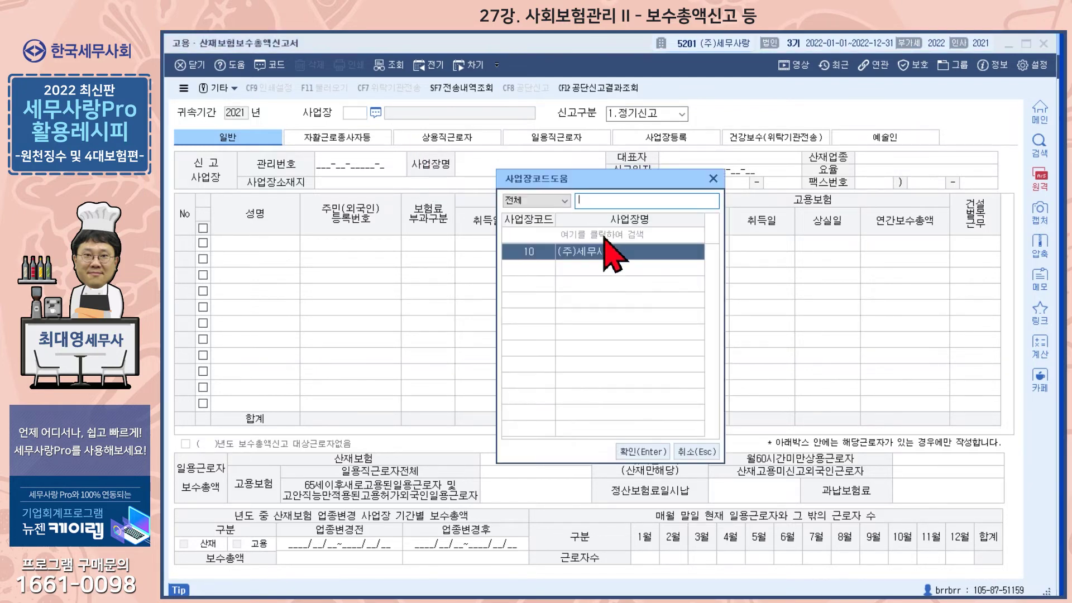
pyautogui.click(641, 454)
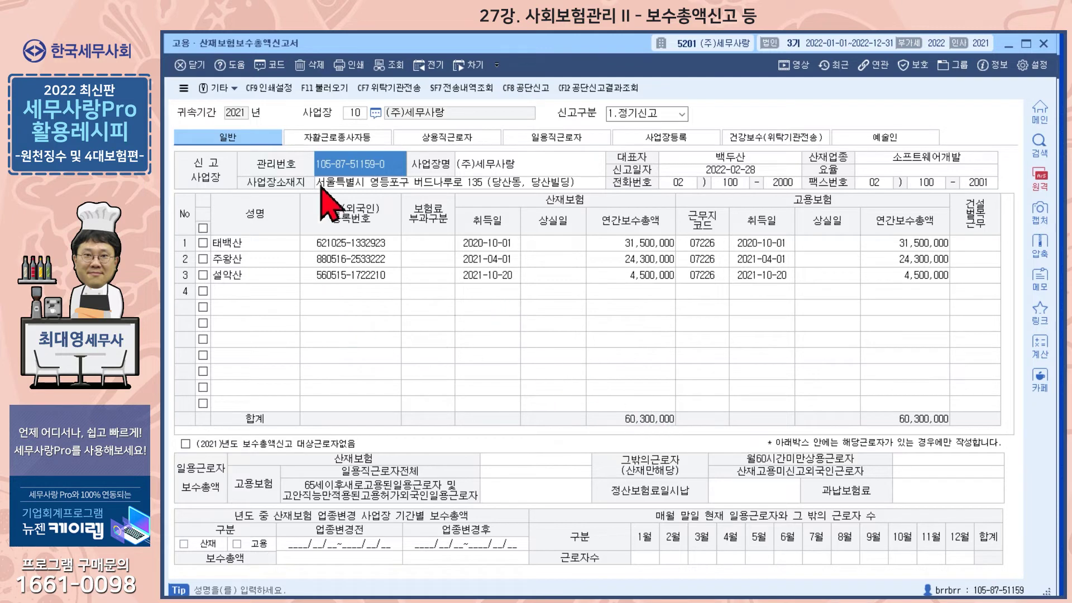
pyautogui.click(322, 91)
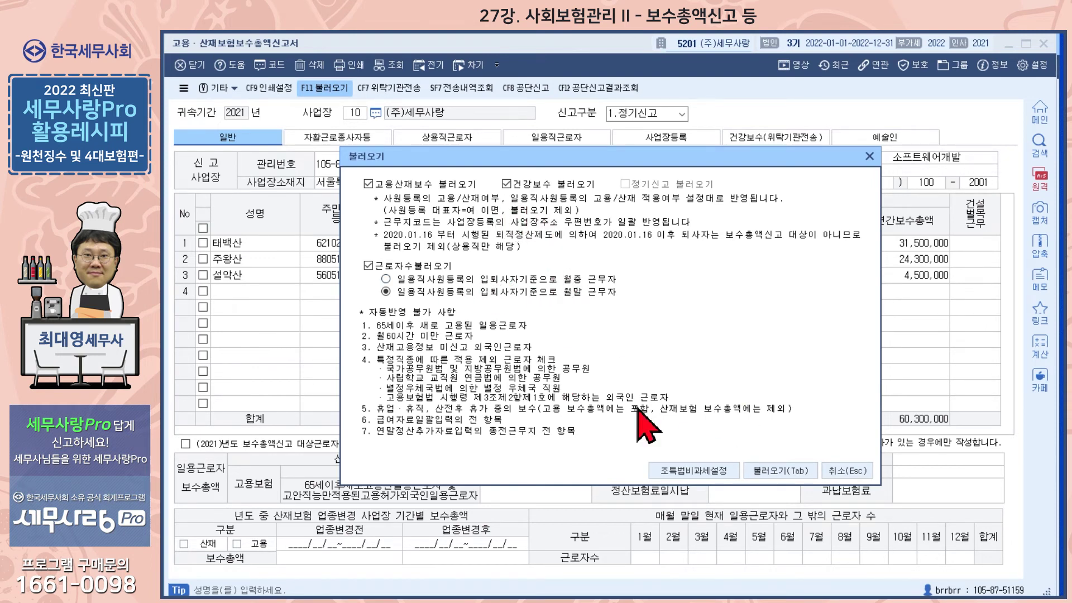
pyautogui.click(869, 158)
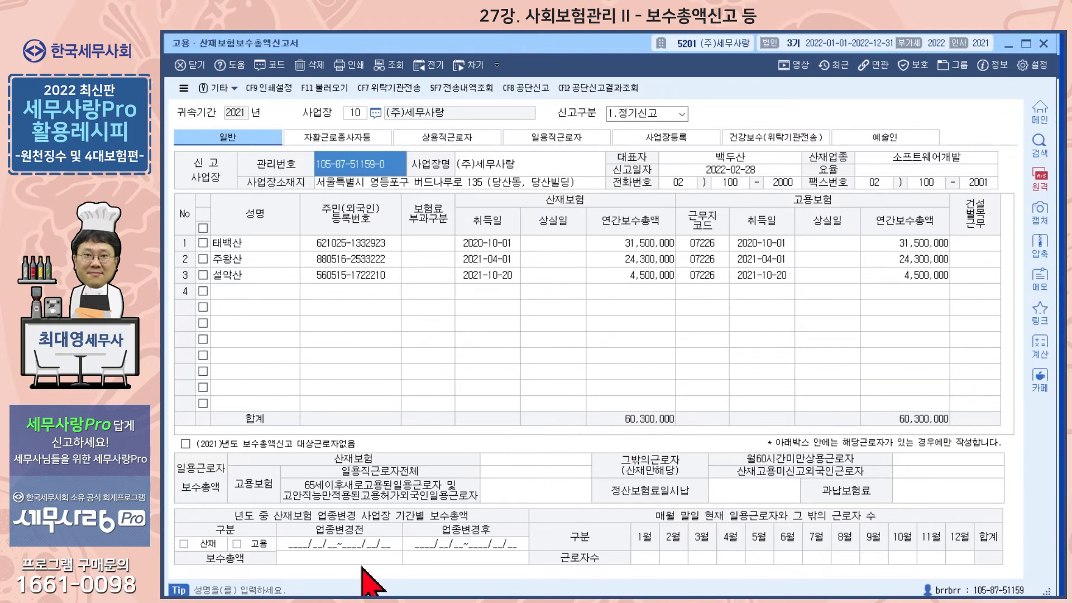
# Return to the main menu and go to 연말정산추가자료입력 under 근로소득관리.
pyautogui.press('Escape')
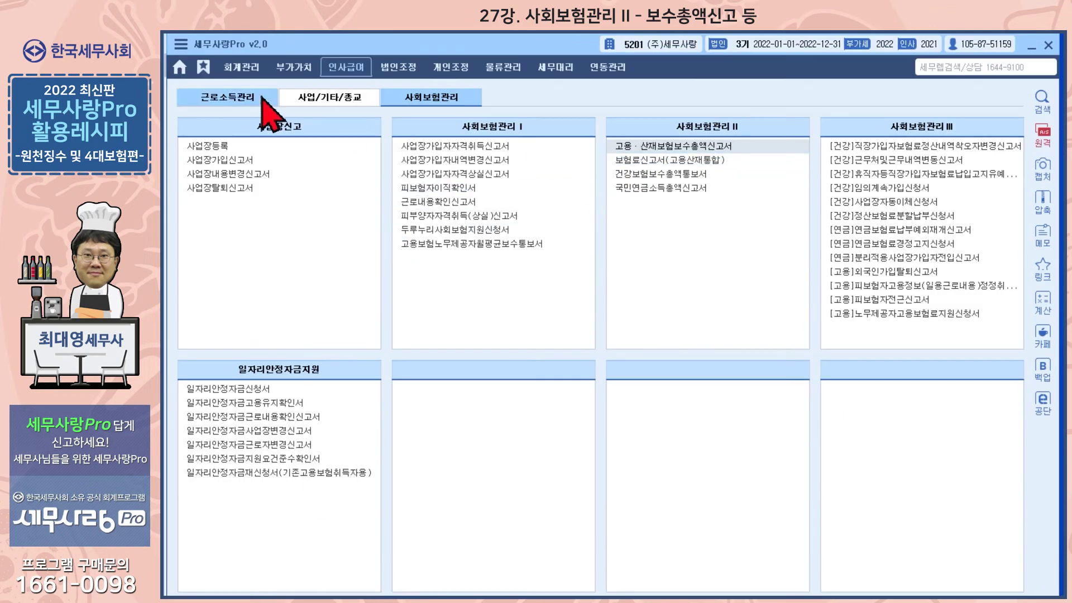
pyautogui.click(233, 97)
pyautogui.click(631, 144)
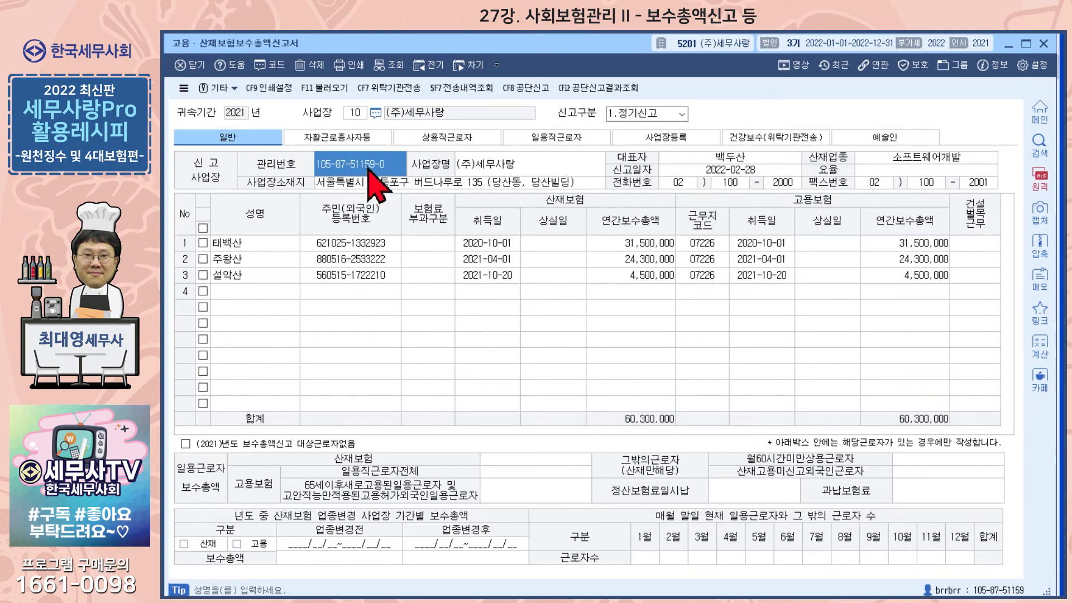
# Reimport the 고용산재보수, 건강보수 and 근로자수 data into the report, overwriting the existing data and the 건강보험보수총액통보서.
pyautogui.click(325, 88)
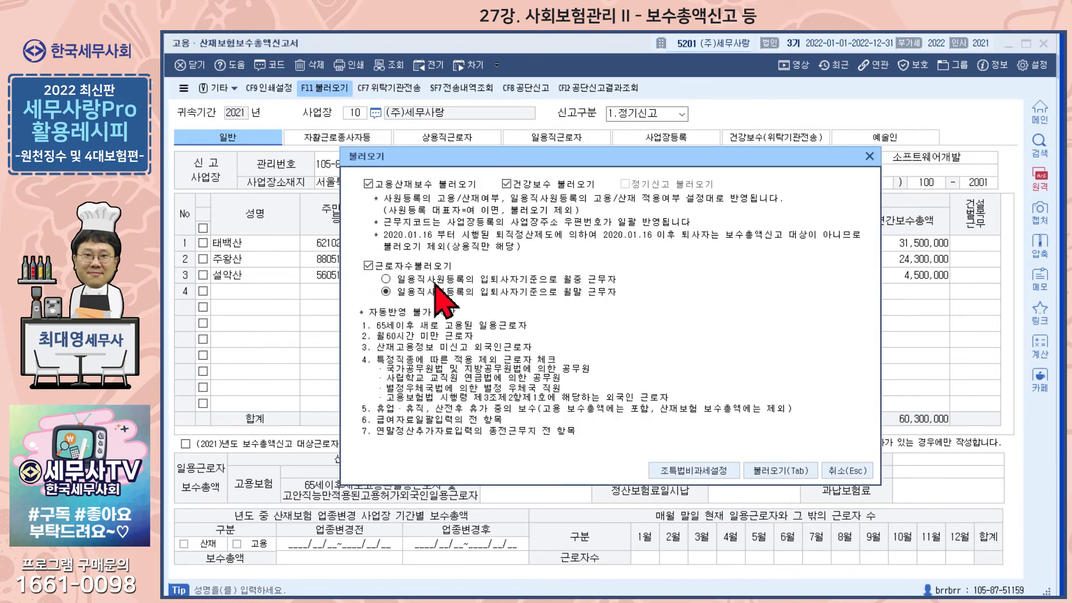
pyautogui.click(781, 471)
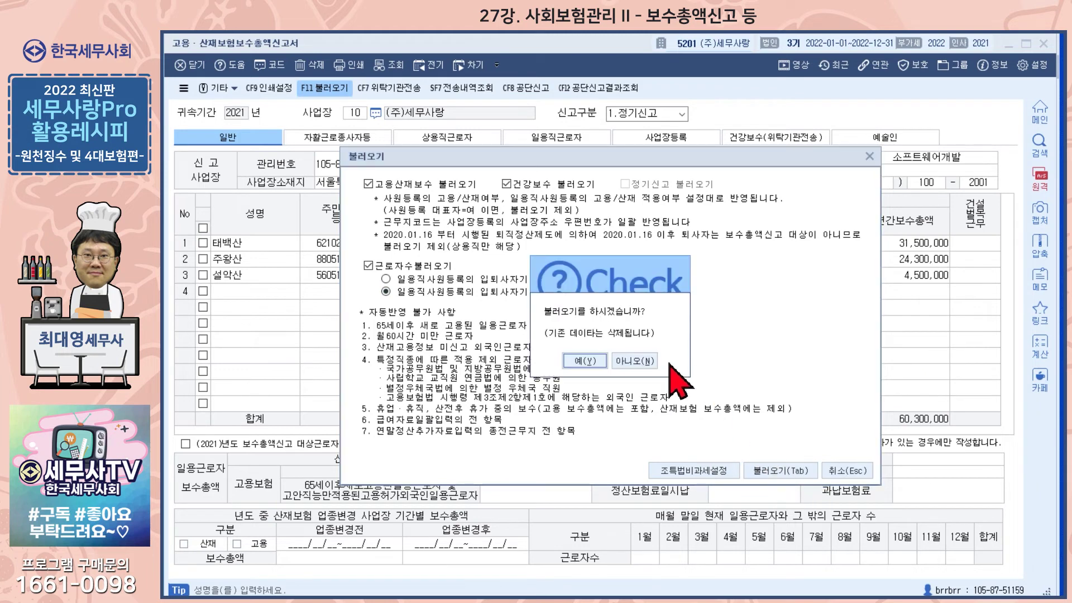
pyautogui.click(584, 357)
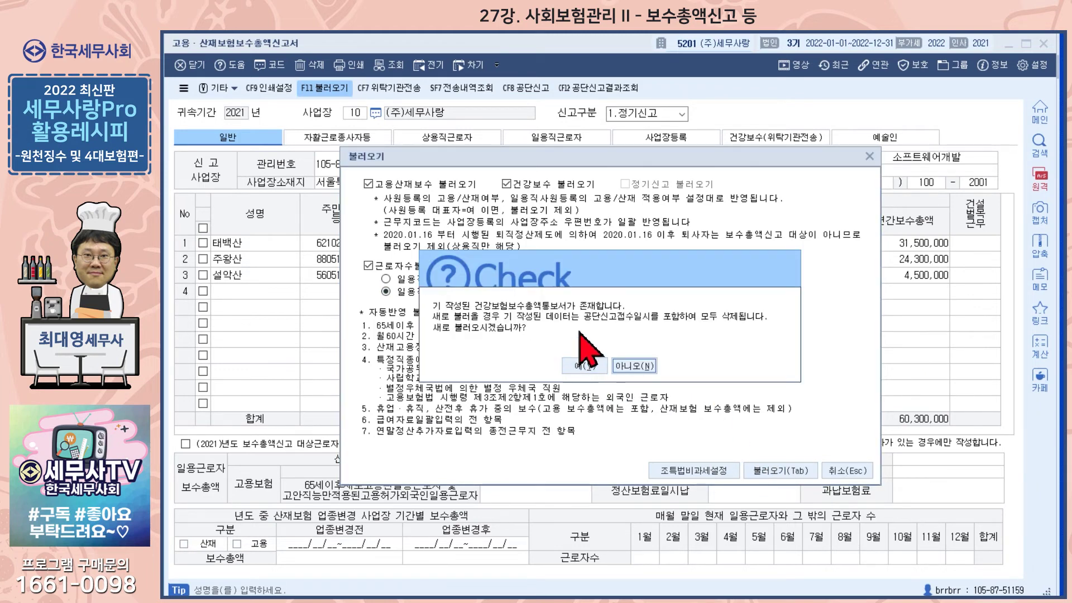
pyautogui.click(581, 365)
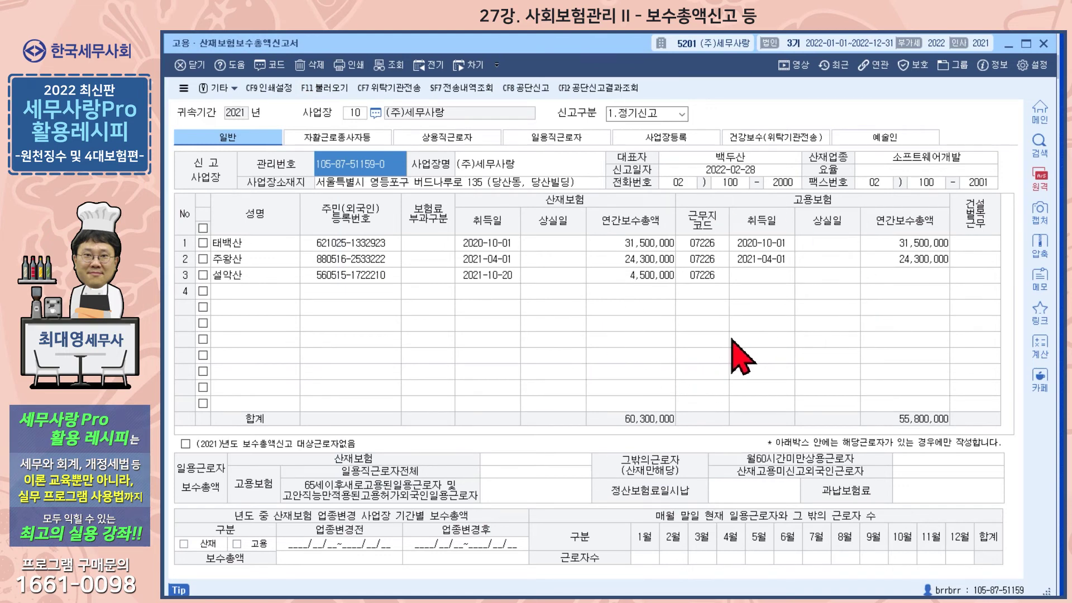
# Open 사원등록 and check the 고용보험적용 and 고용보험보수월액 fields of the fourth employee.
pyautogui.click(261, 275)
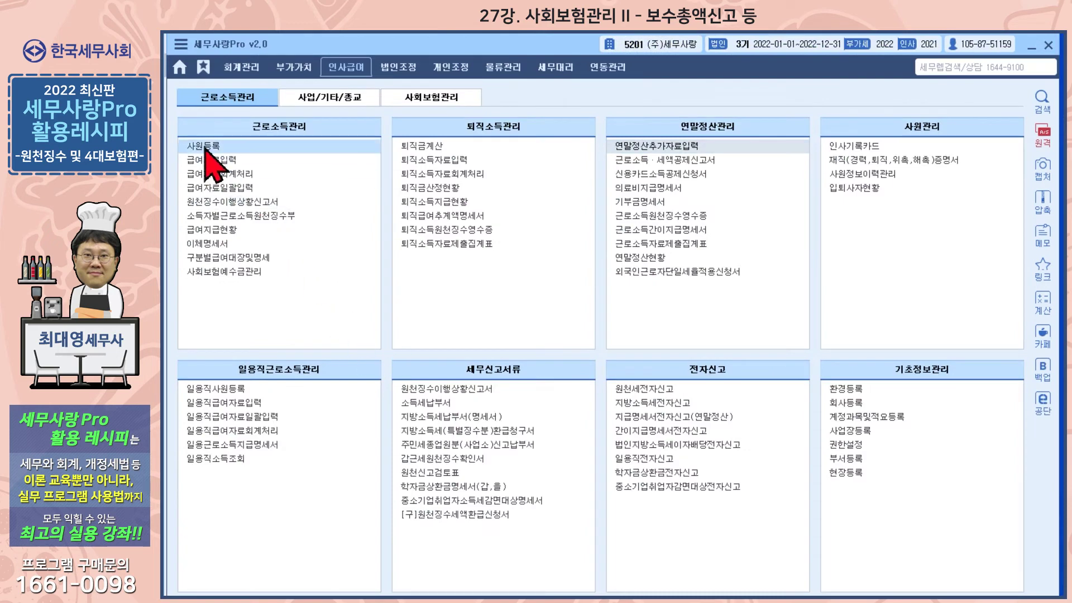
pyautogui.click(203, 145)
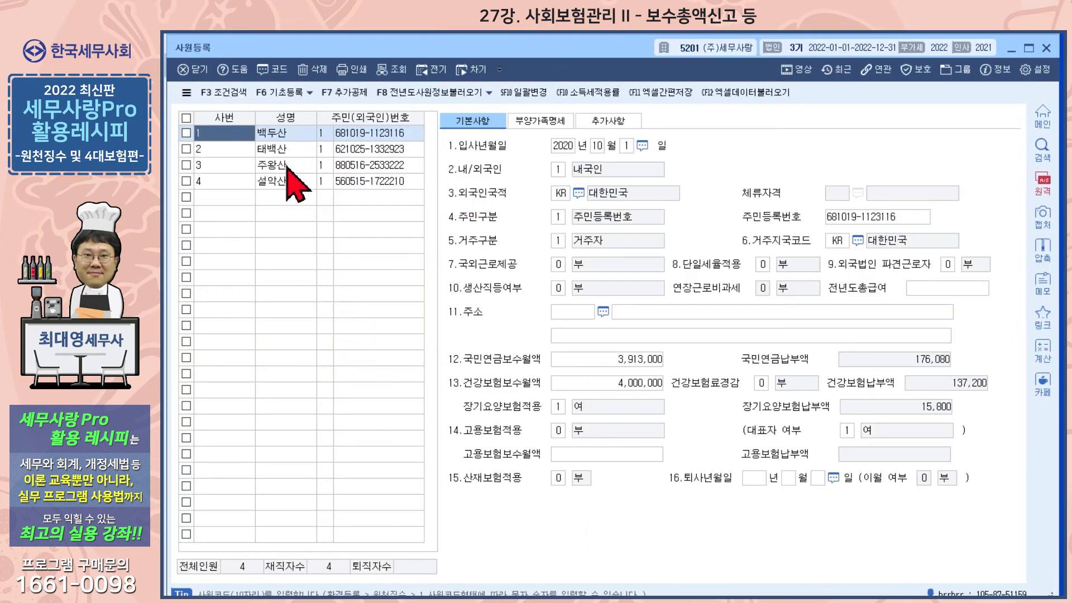
pyautogui.click(274, 183)
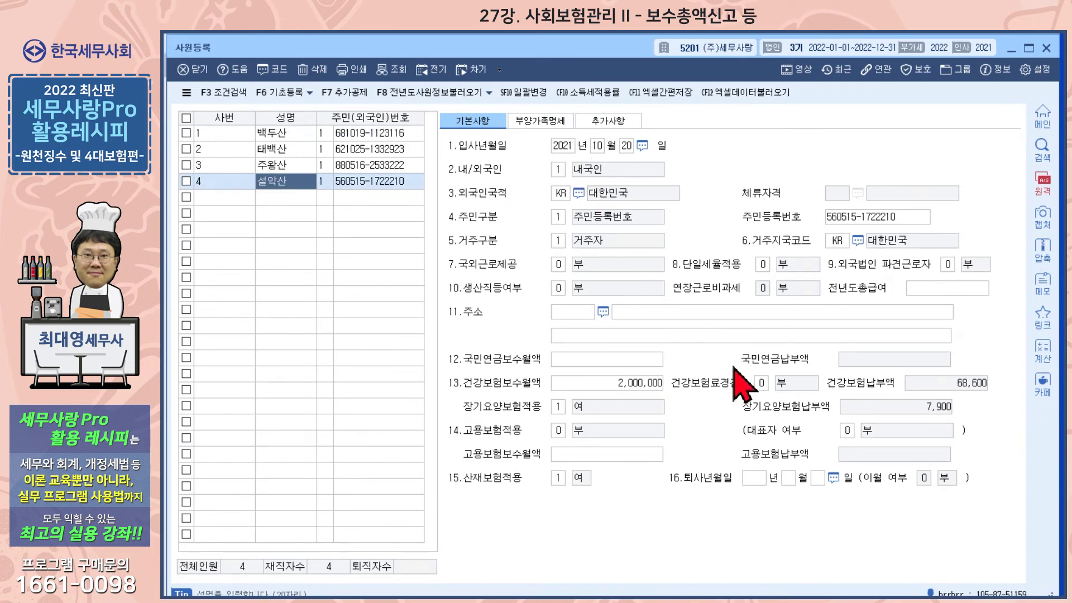
pyautogui.click(560, 431)
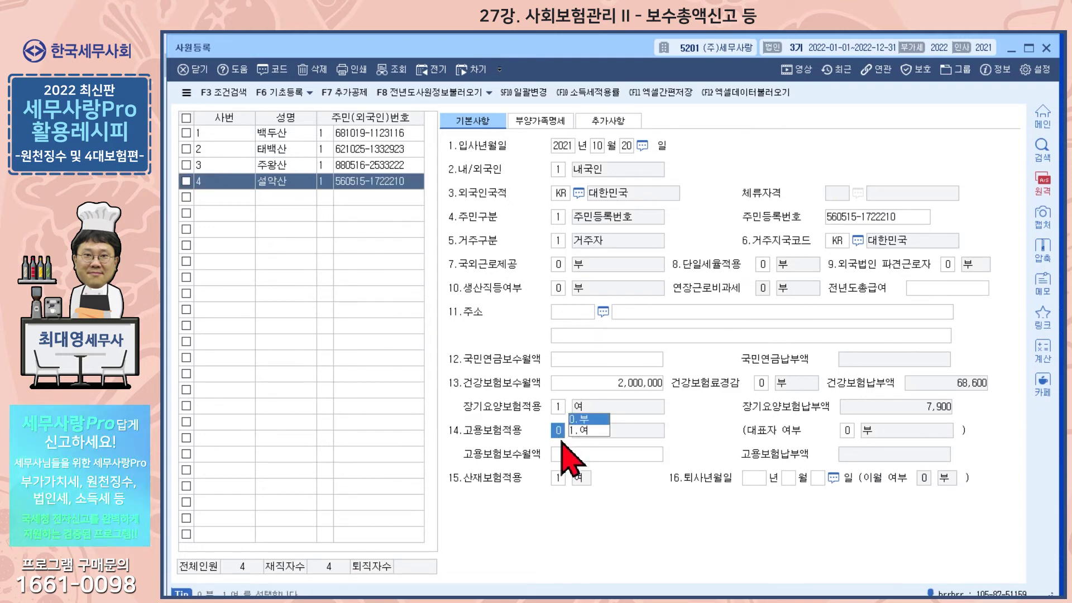
pyautogui.click(567, 453)
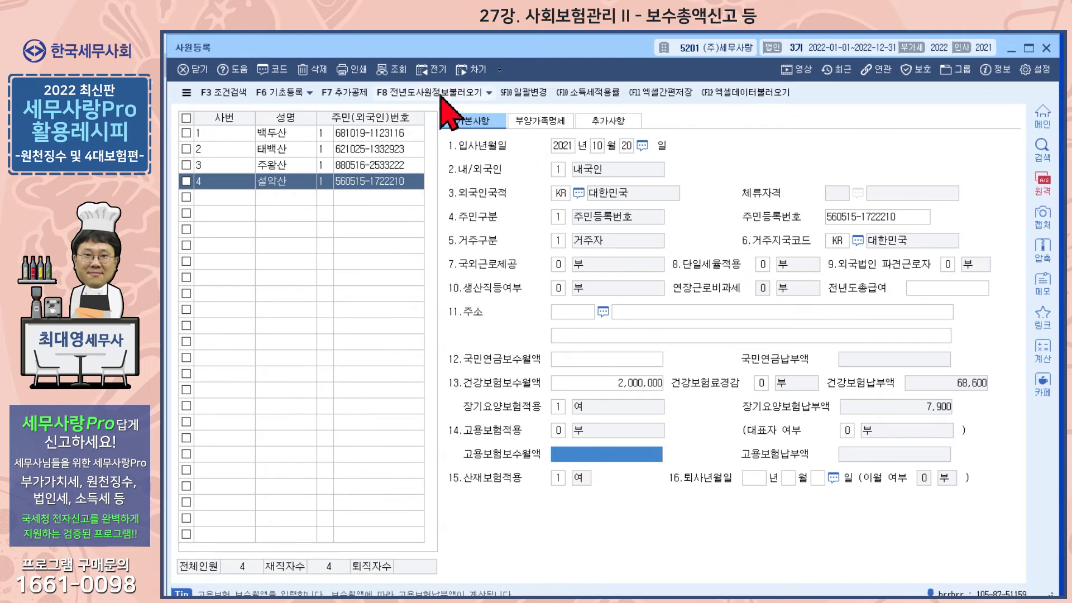
# Examine the fourth employee's insurance settings and memo in the following year's 사원등록, and close that window.
pyautogui.click(477, 73)
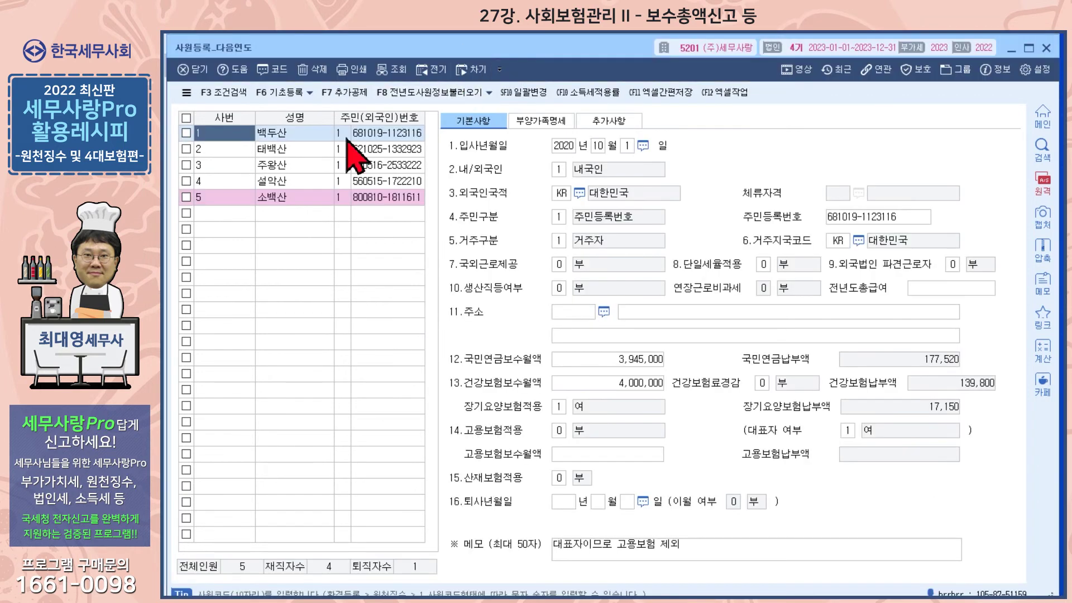
pyautogui.click(273, 182)
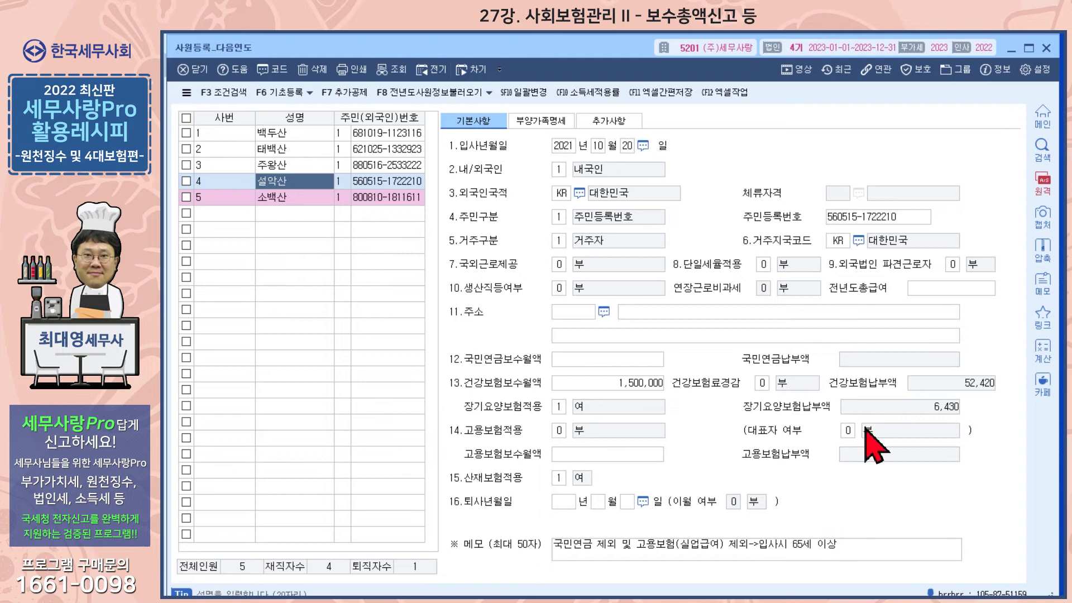
pyautogui.click(1047, 48)
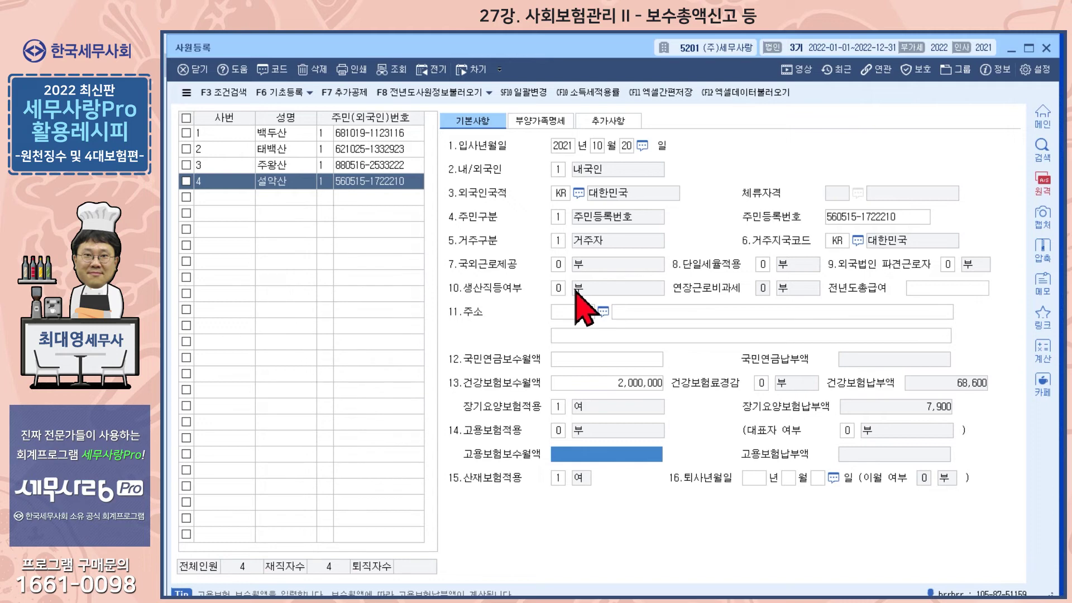
# Check the 고용보험적용 options, return to 고용·산재보험보수총액신고서, and set the third worker's 고용보험 취득일 to 2021-10-20.
pyautogui.click(557, 431)
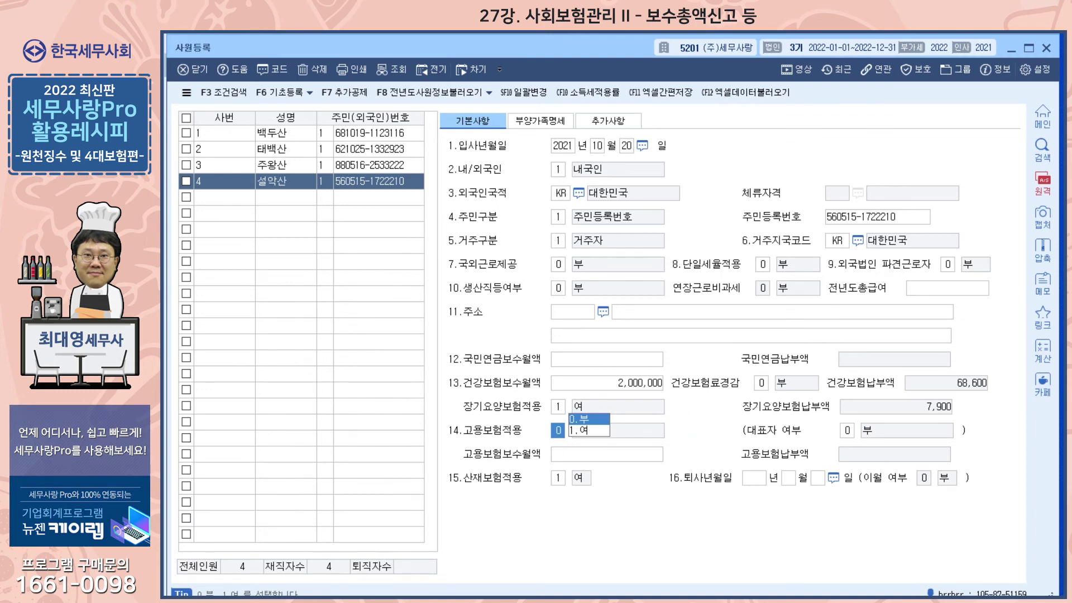
pyautogui.click(355, 584)
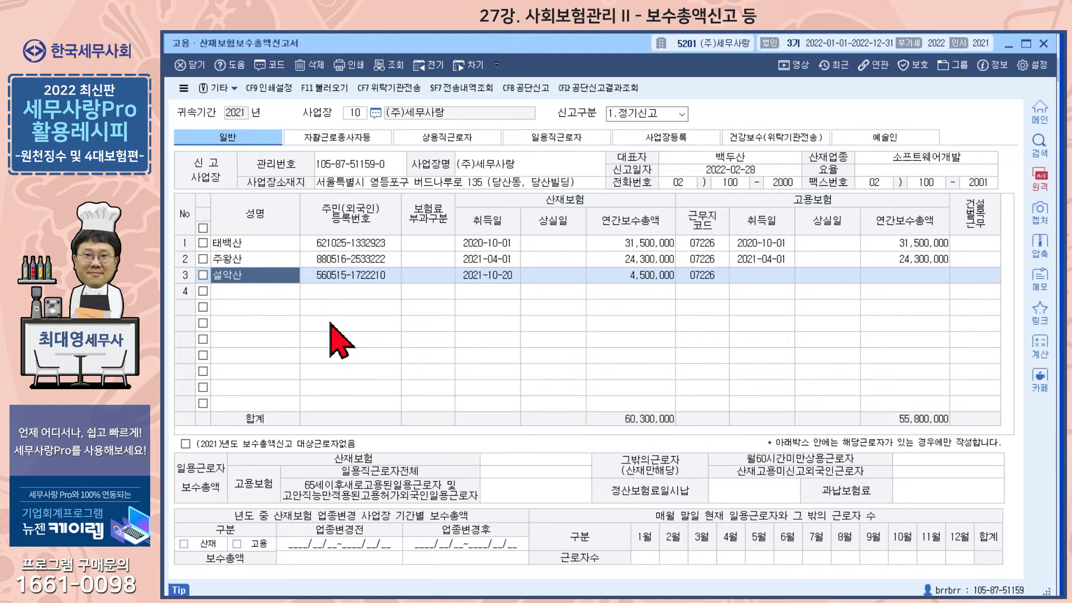
pyautogui.click(763, 278)
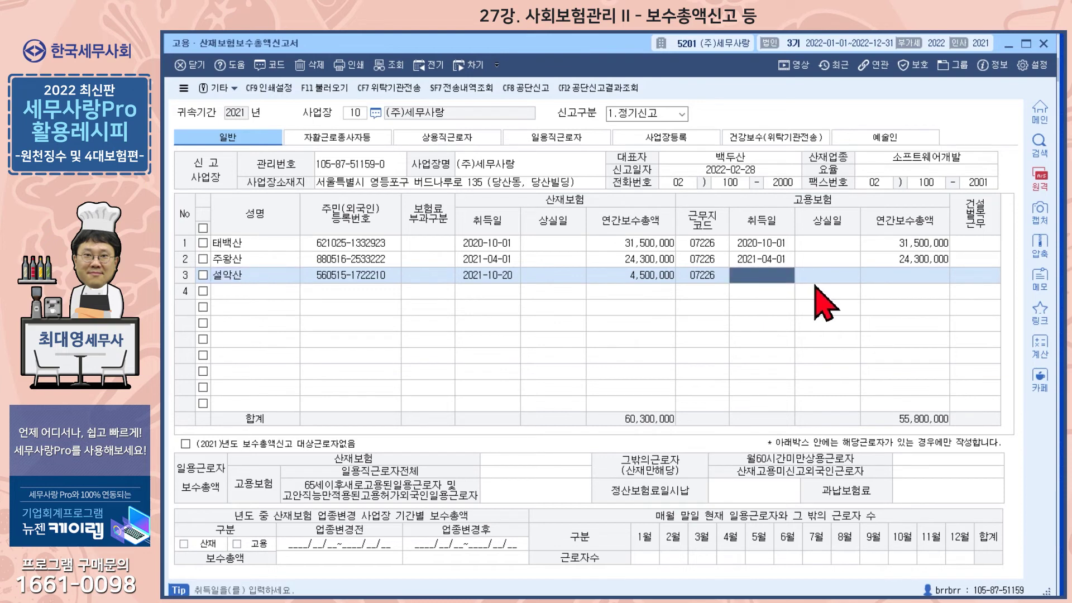
pyautogui.write('20')
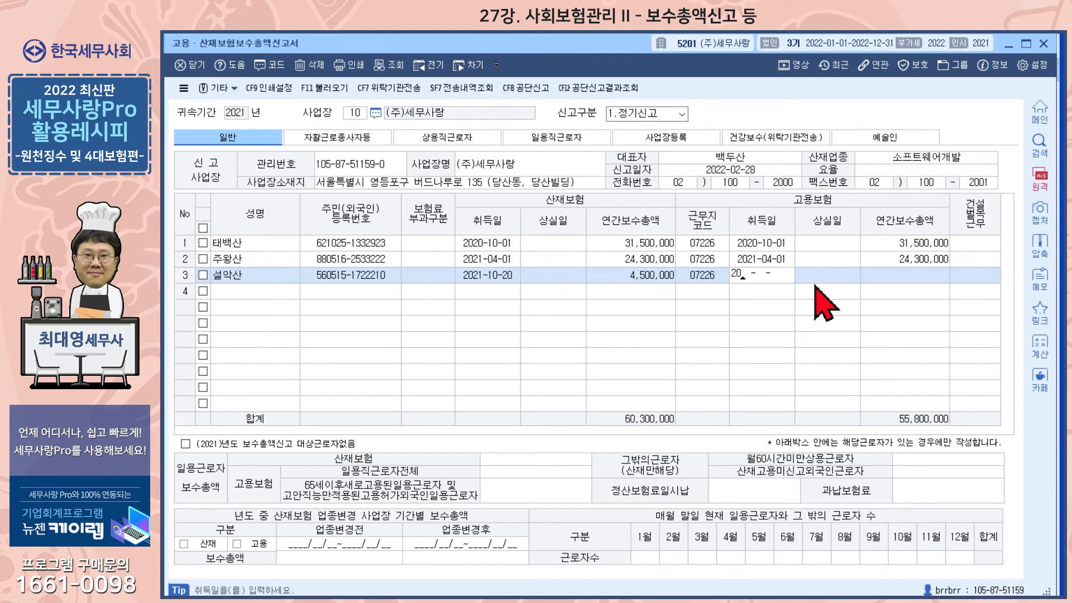
pyautogui.write('21-10-20')
pyautogui.press('Return')
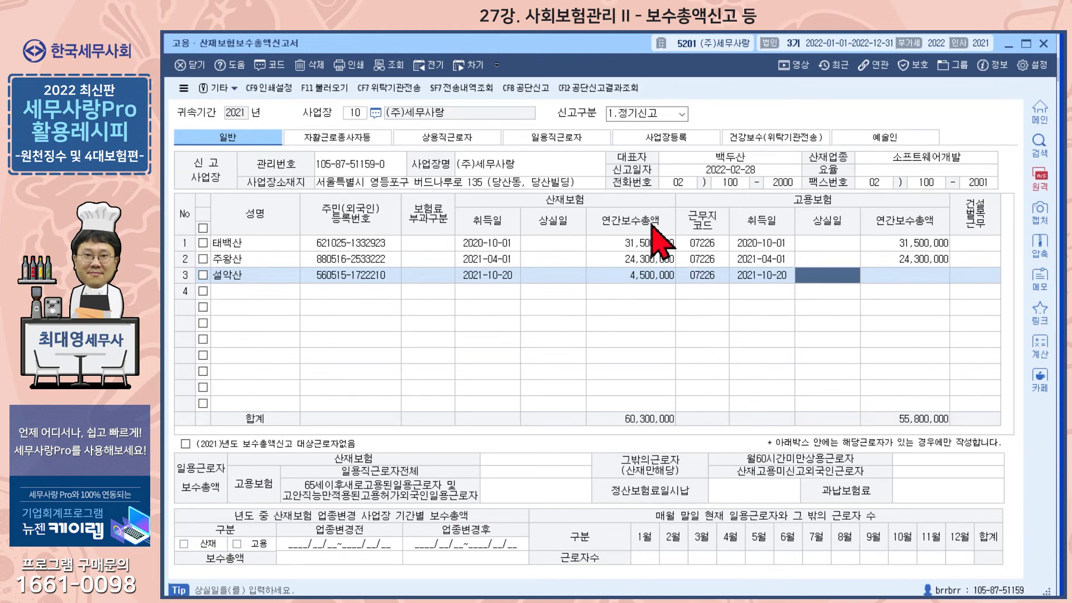
pyautogui.click(354, 112)
pyautogui.press('Return')
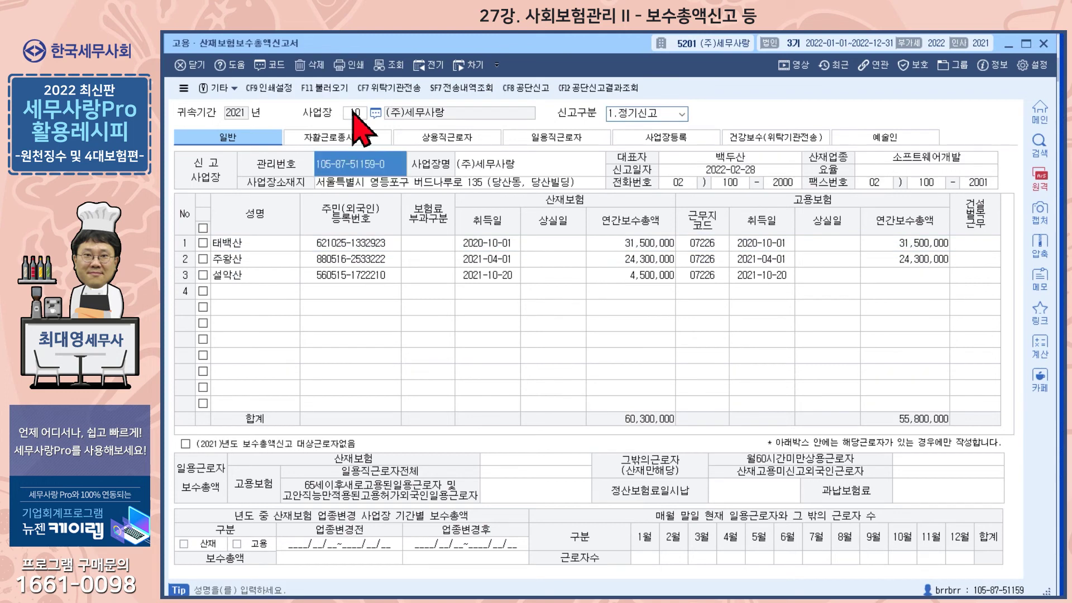
# Set the third worker's 고용보험 연간보수총액 to 4,500,000.
pyautogui.click(891, 274)
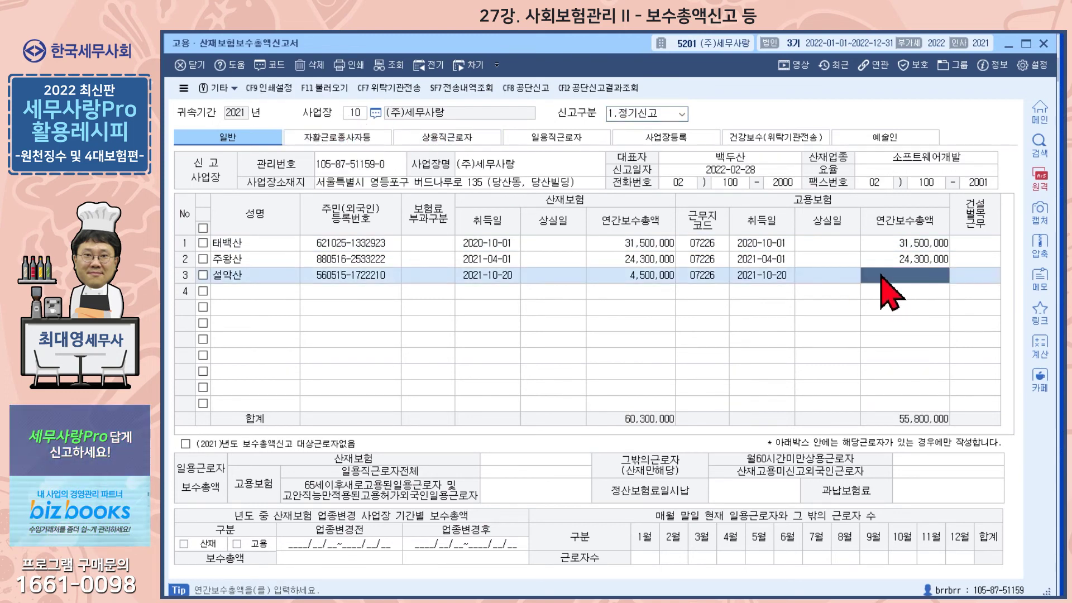
pyautogui.write('4,500')
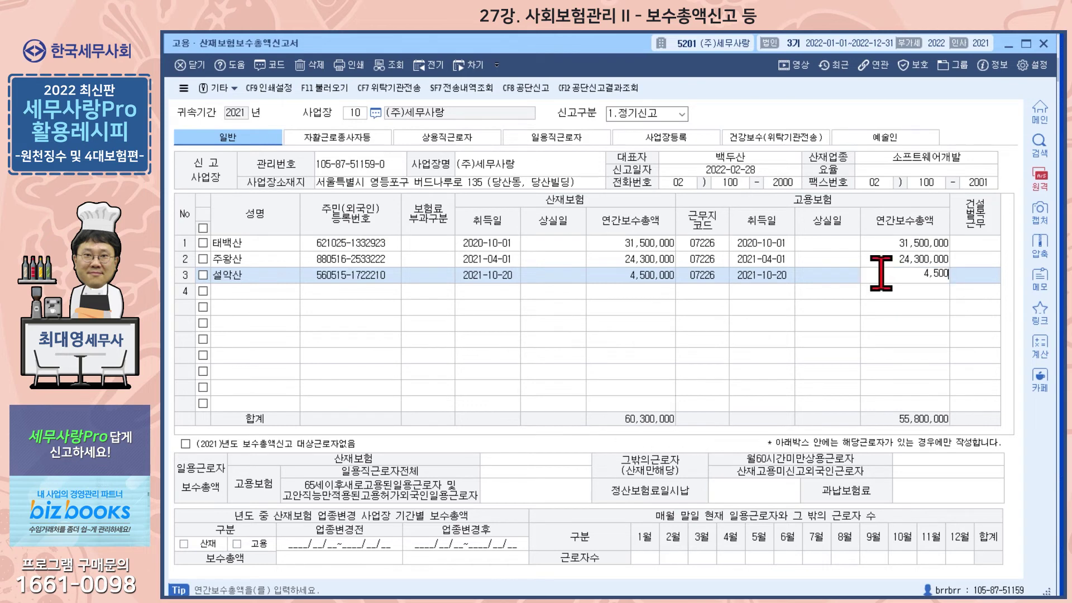
pyautogui.write(',000')
pyautogui.press('Return')
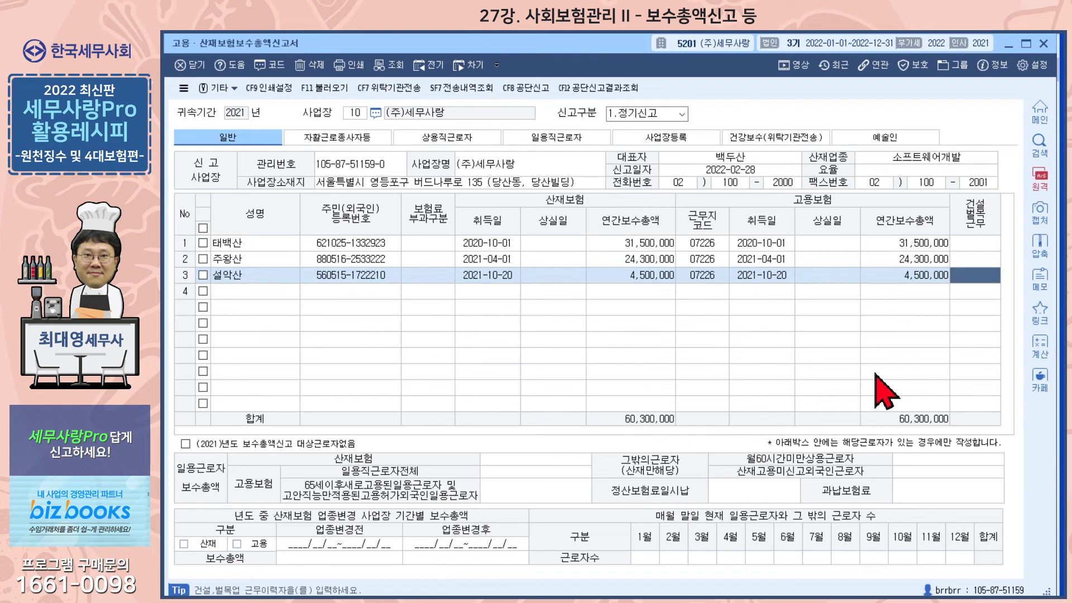
pyautogui.click(250, 293)
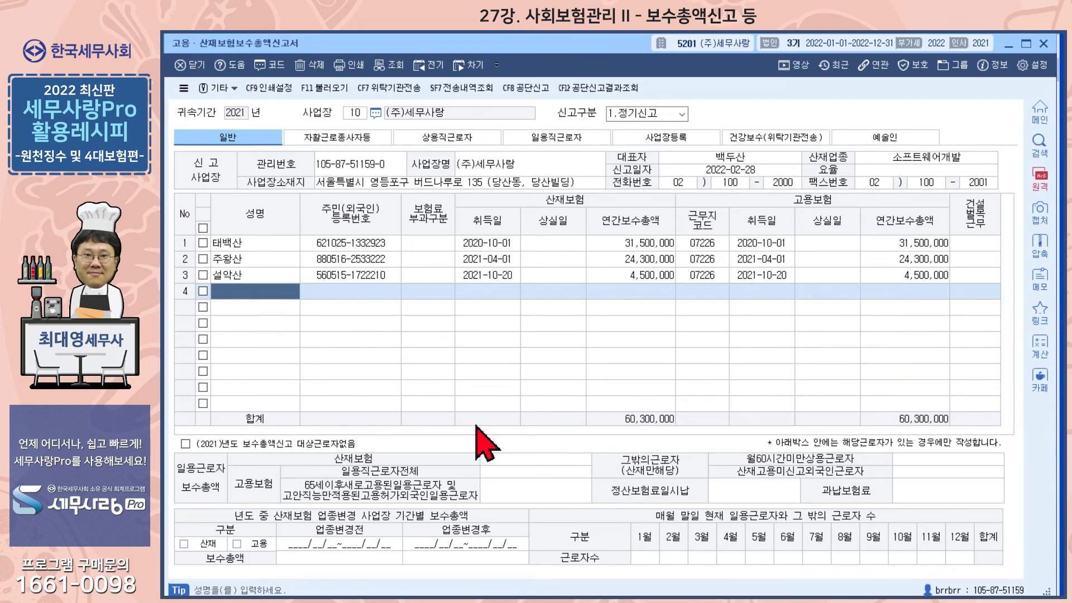
# Examine the 일용근로자 보수총액 fields for 산재보험, 일용직근로자전체, and daily workers newly hired after 65 or foreign.
pyautogui.click(530, 457)
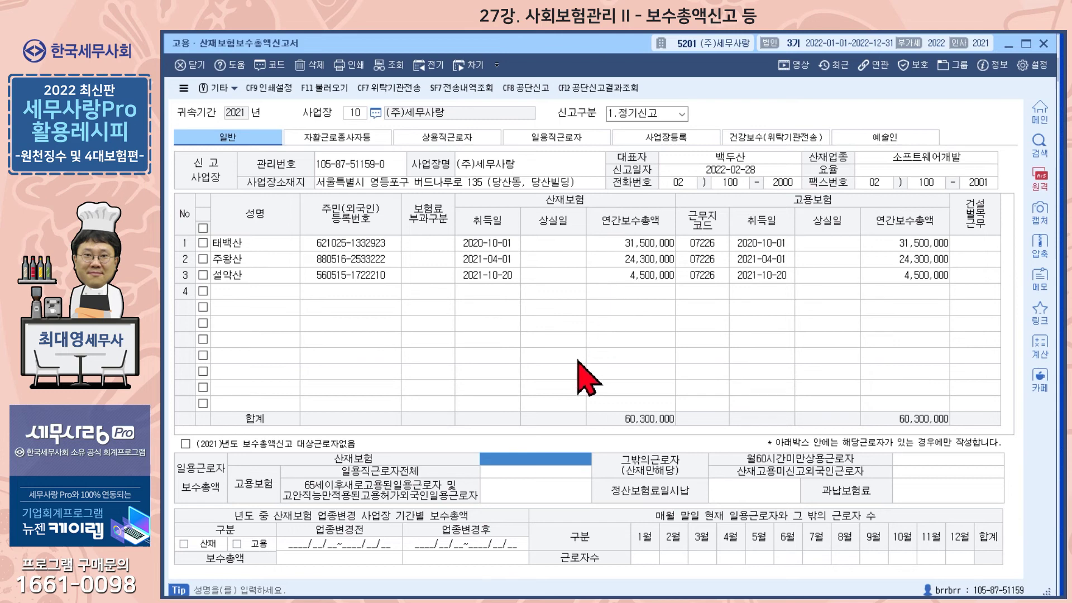
pyautogui.click(504, 481)
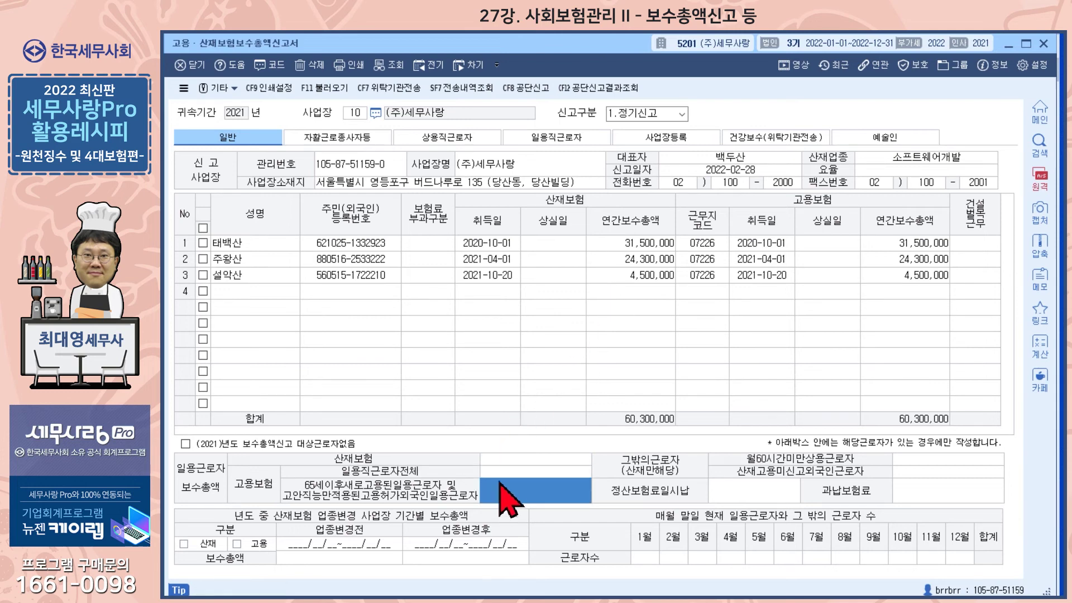
pyautogui.click(505, 471)
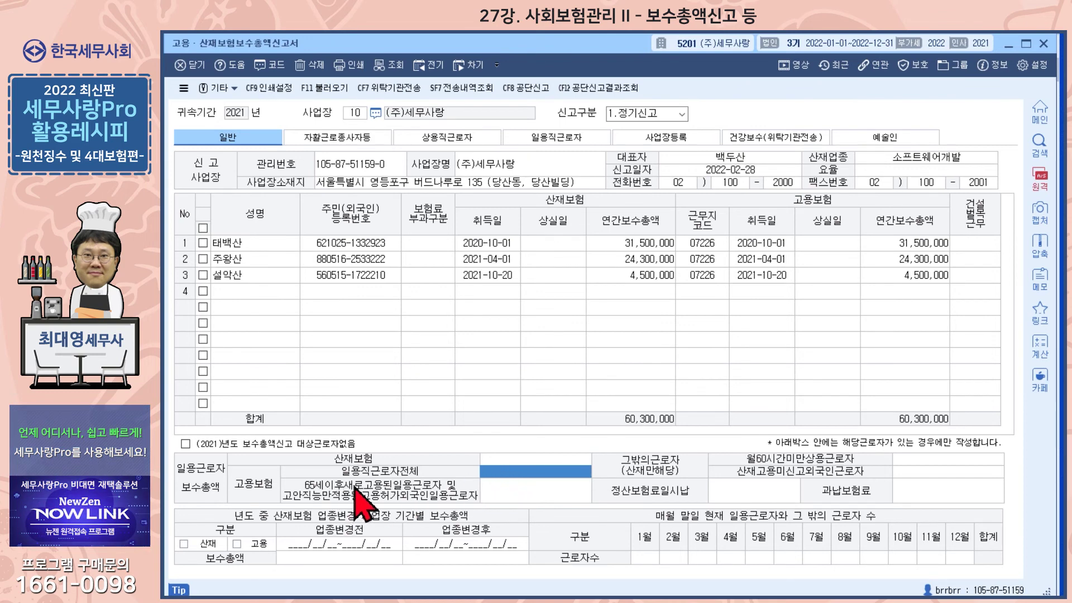
pyautogui.click(506, 492)
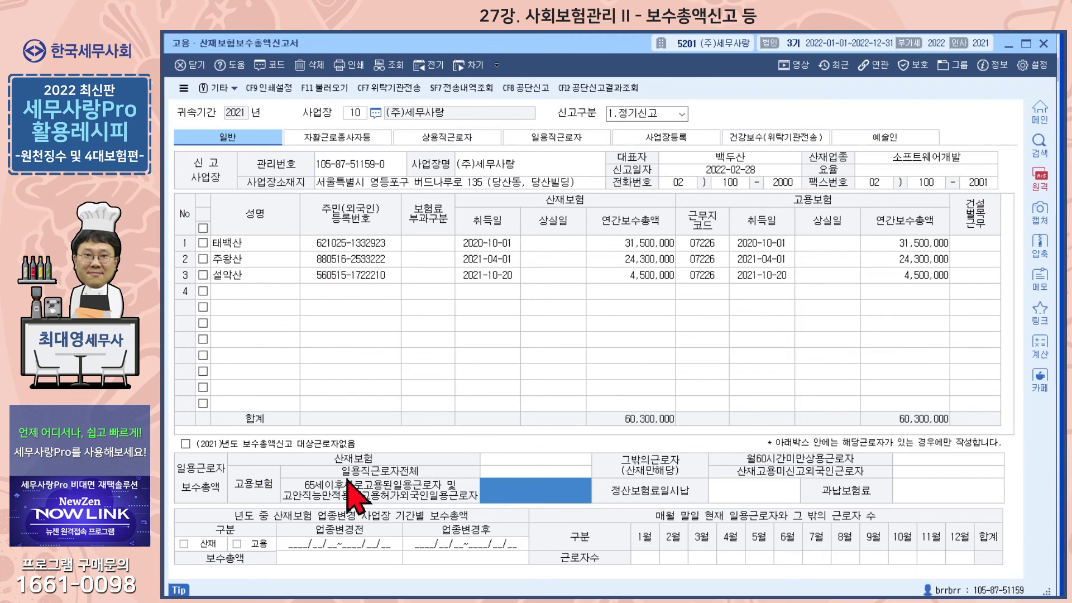
pyautogui.click(513, 470)
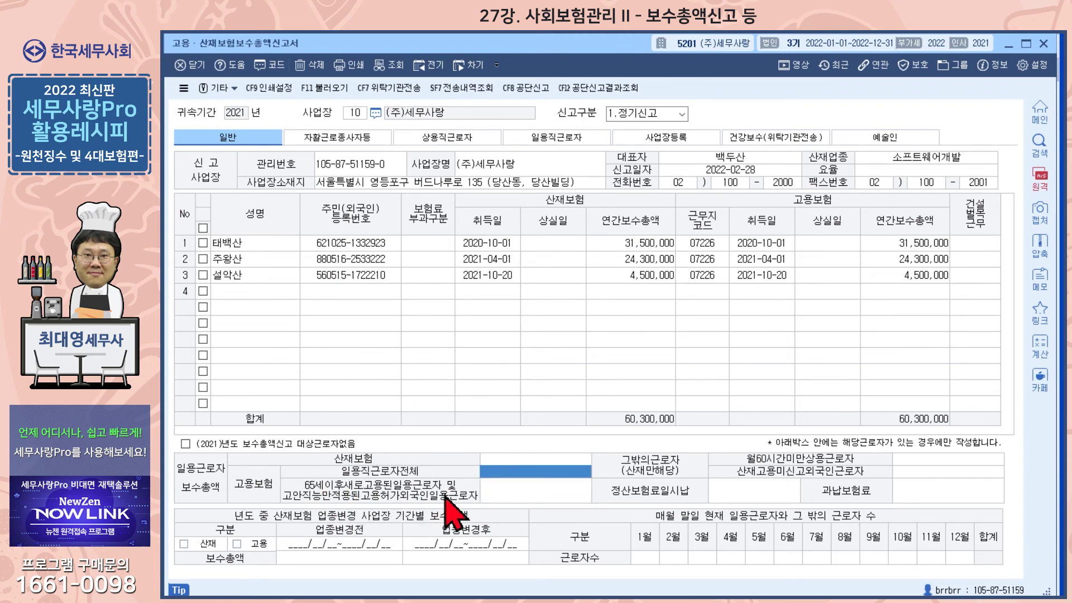
pyautogui.click(505, 490)
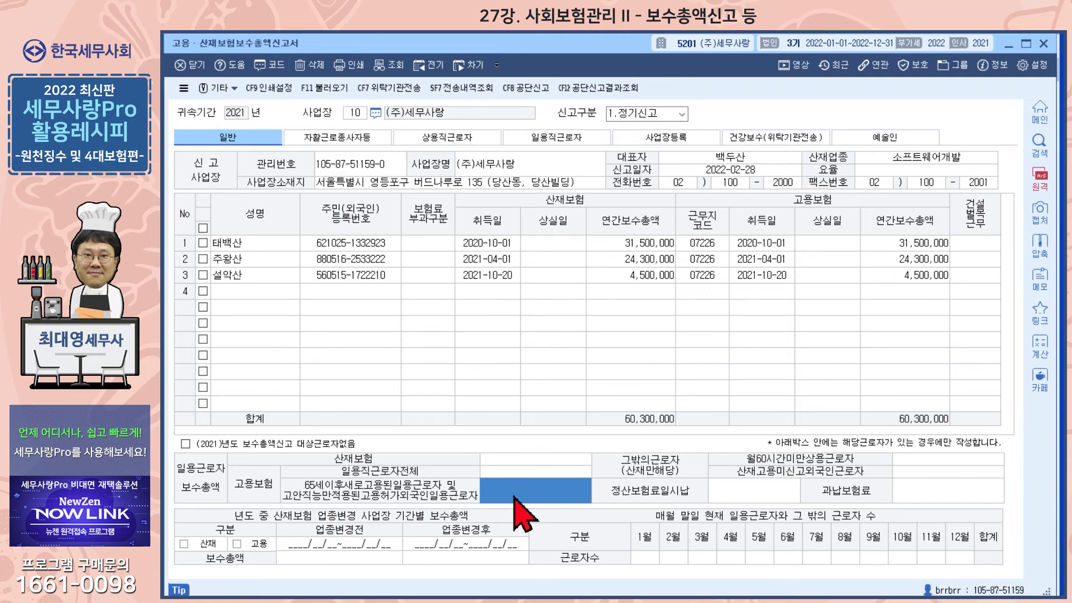
pyautogui.click(518, 489)
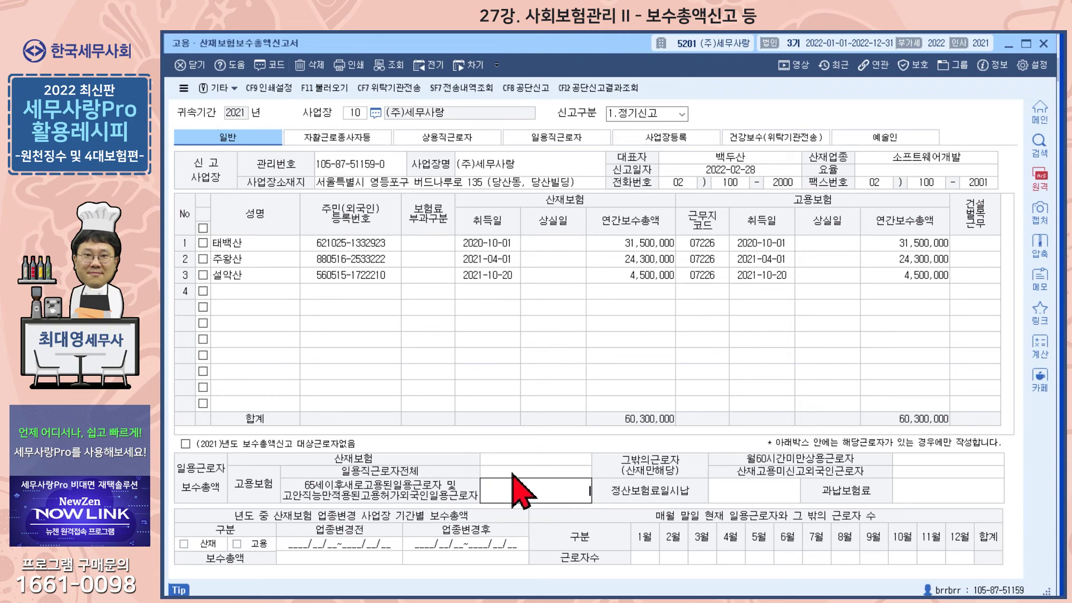
pyautogui.click(514, 473)
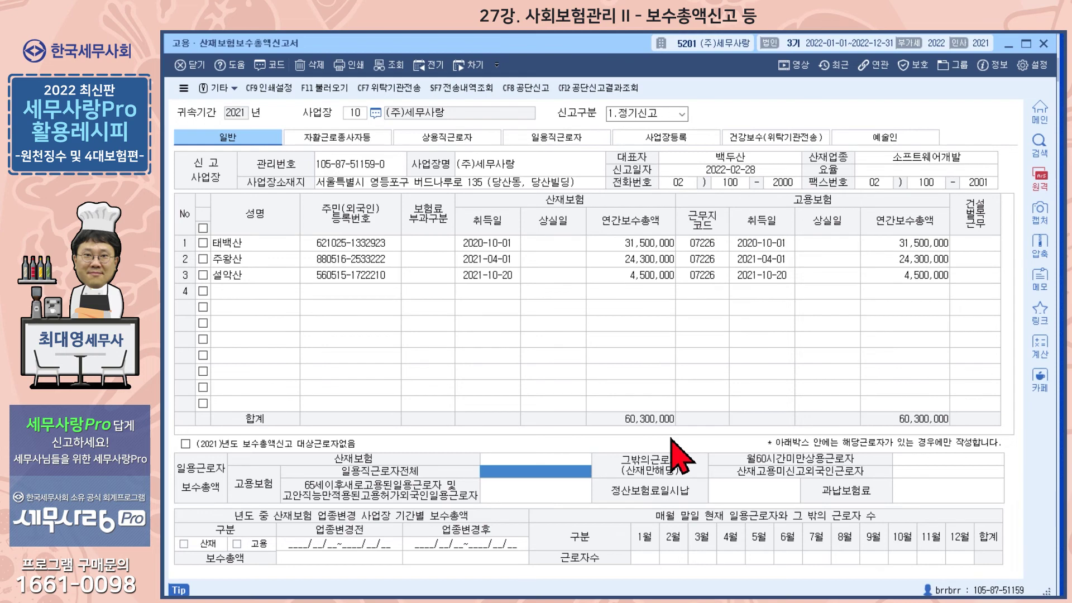
# Examine the 월60시간미만상용근로자 and 산재고용미신고외국인근로자 fields under 그밖의근로자, along with the three listed workers.
pyautogui.click(902, 461)
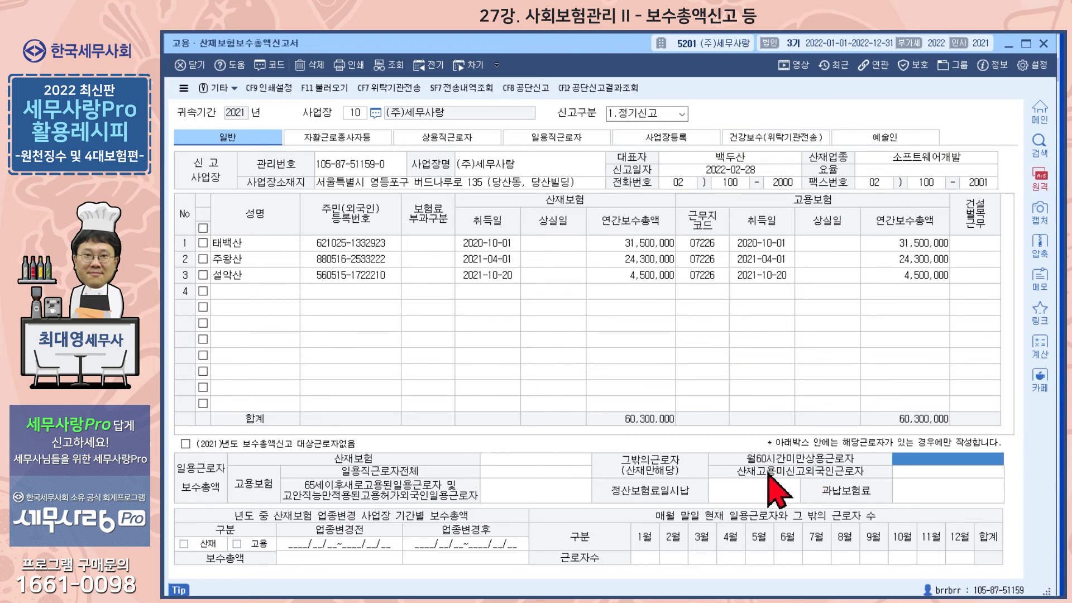
pyautogui.click(907, 472)
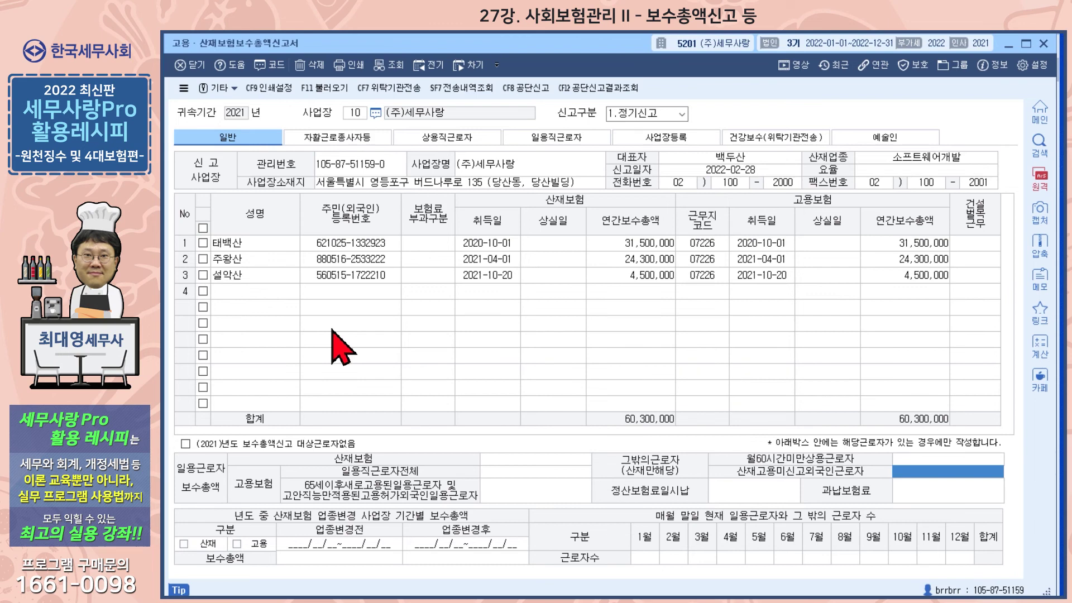
pyautogui.click(239, 244)
pyautogui.click(242, 259)
pyautogui.click(247, 273)
pyautogui.click(247, 244)
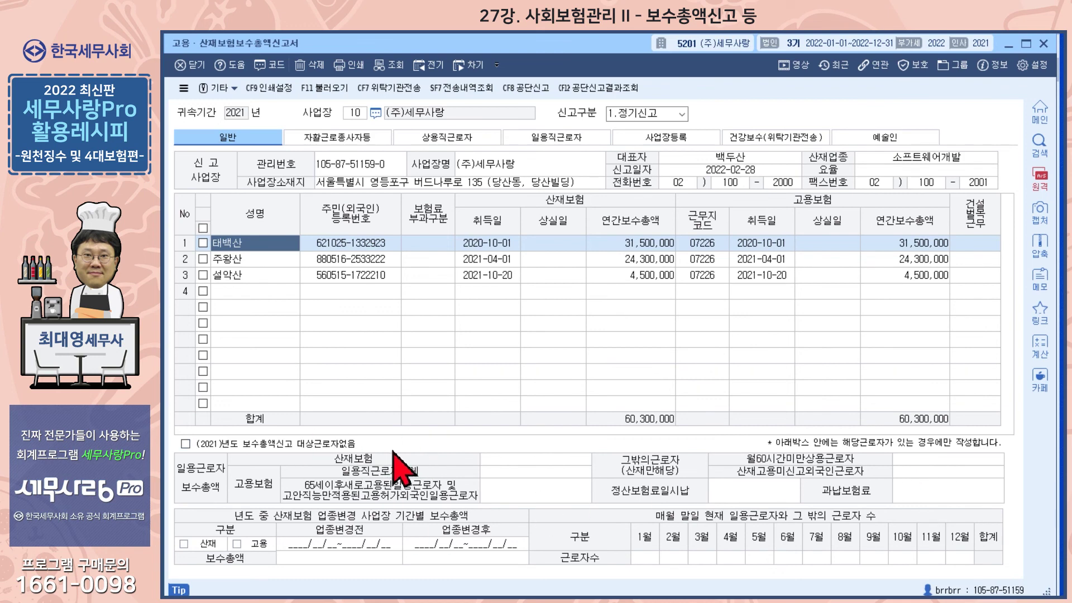
pyautogui.click(912, 459)
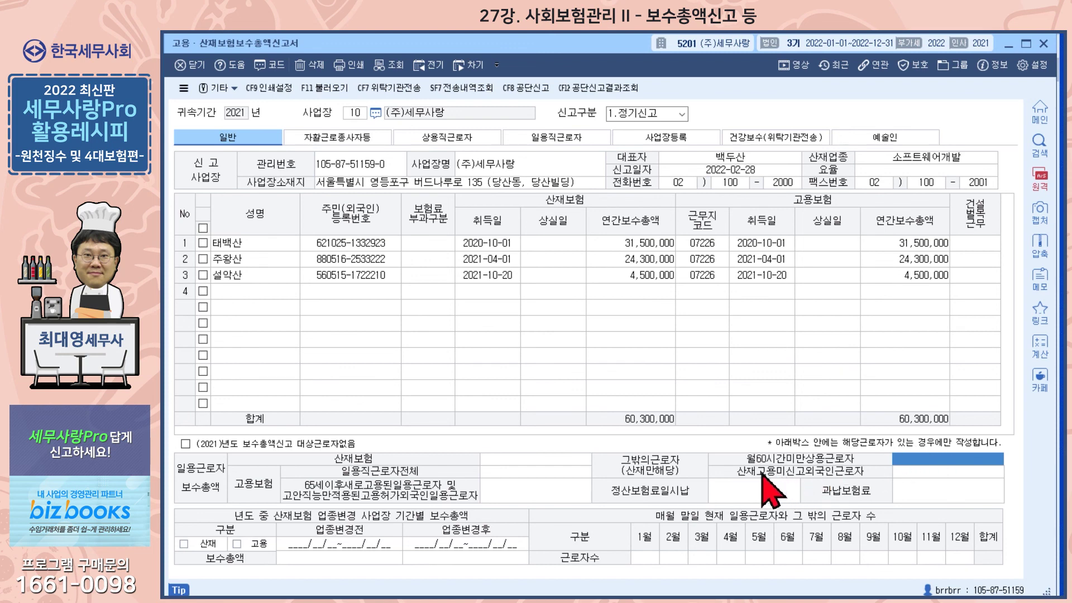
pyautogui.click(895, 472)
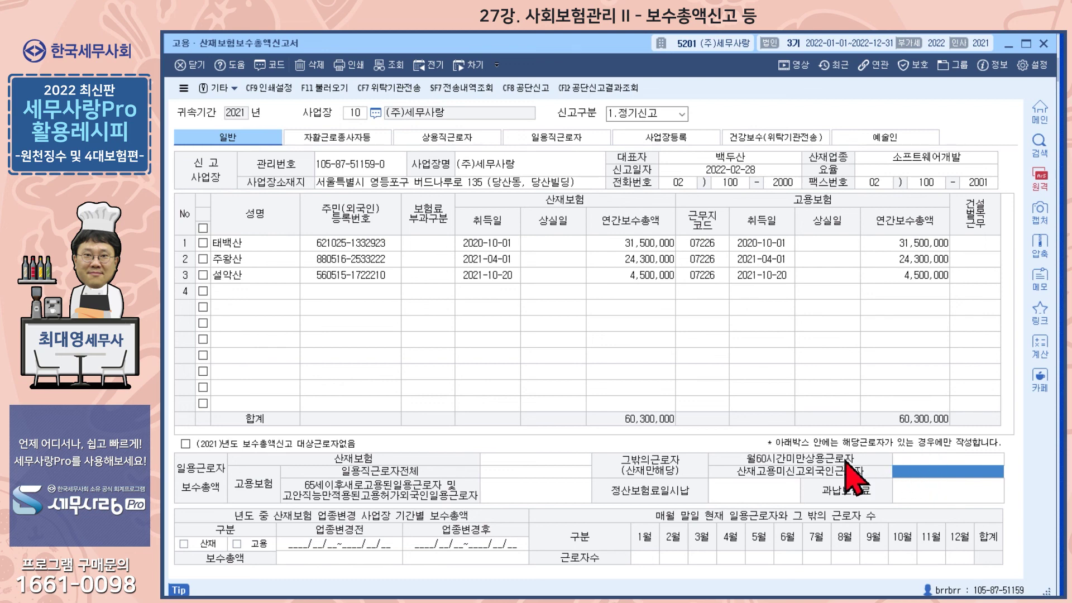
# Review the 자활근로종사자등 section and the employees' monthly pay under 상용직근로자, and return to the third worker under 일반.
pyautogui.click(357, 140)
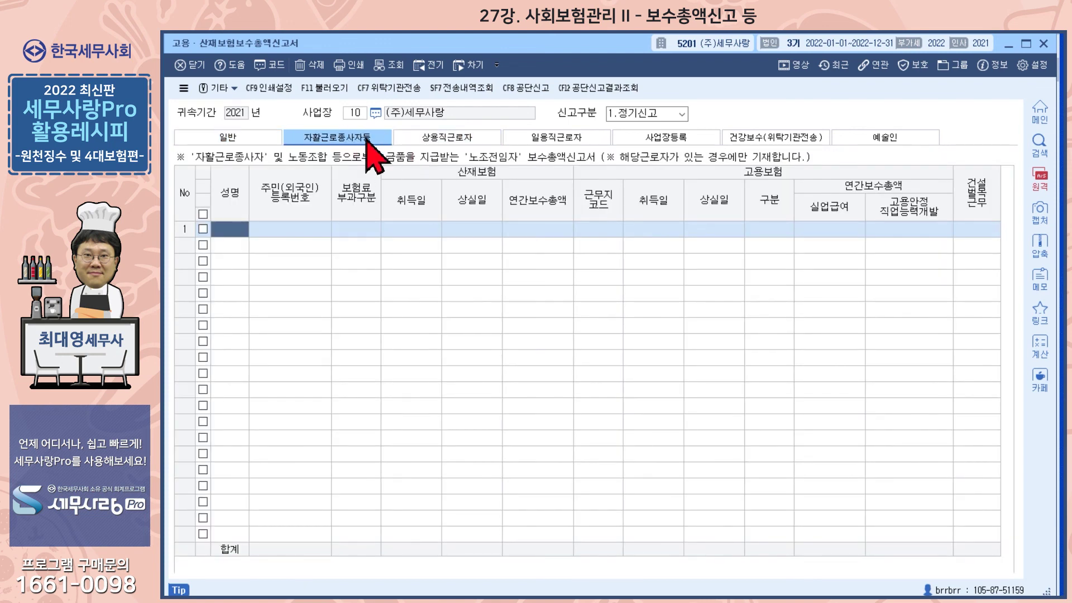
pyautogui.click(441, 141)
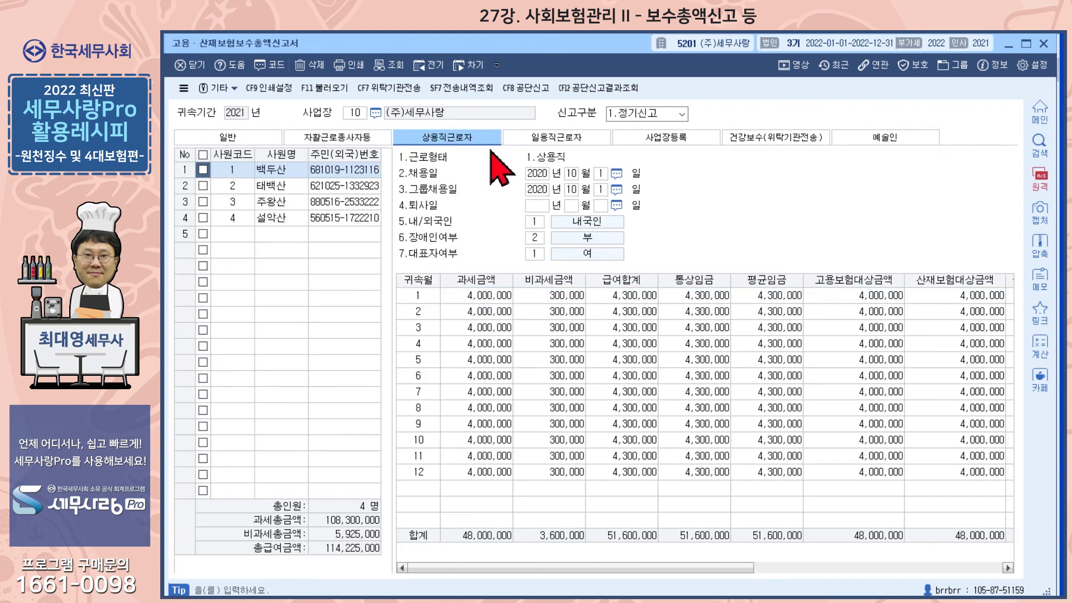
pyautogui.click(278, 202)
pyautogui.click(279, 219)
pyautogui.click(279, 202)
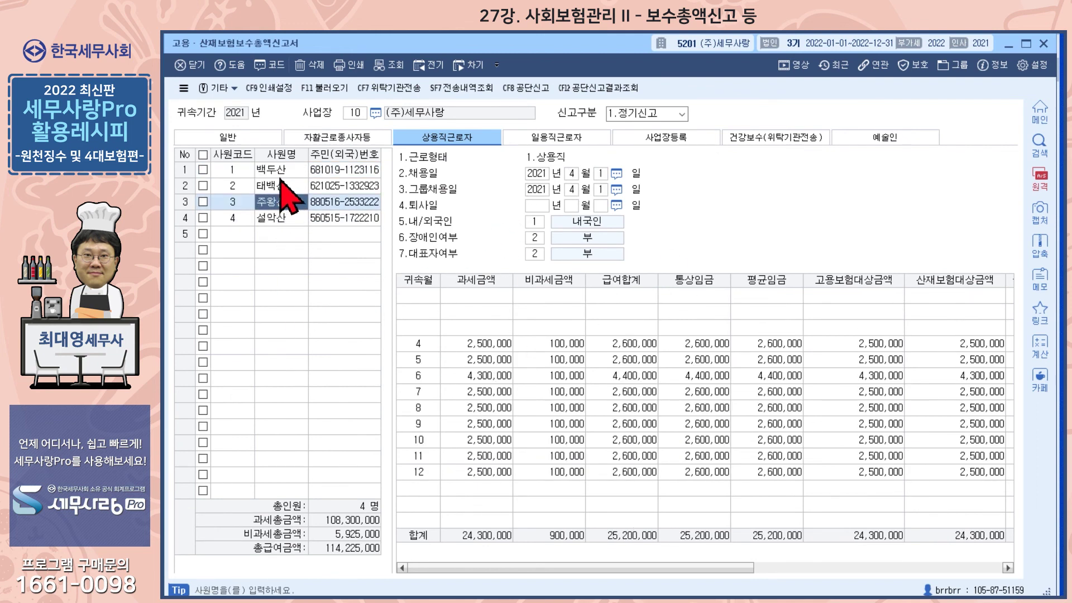
pyautogui.click(276, 169)
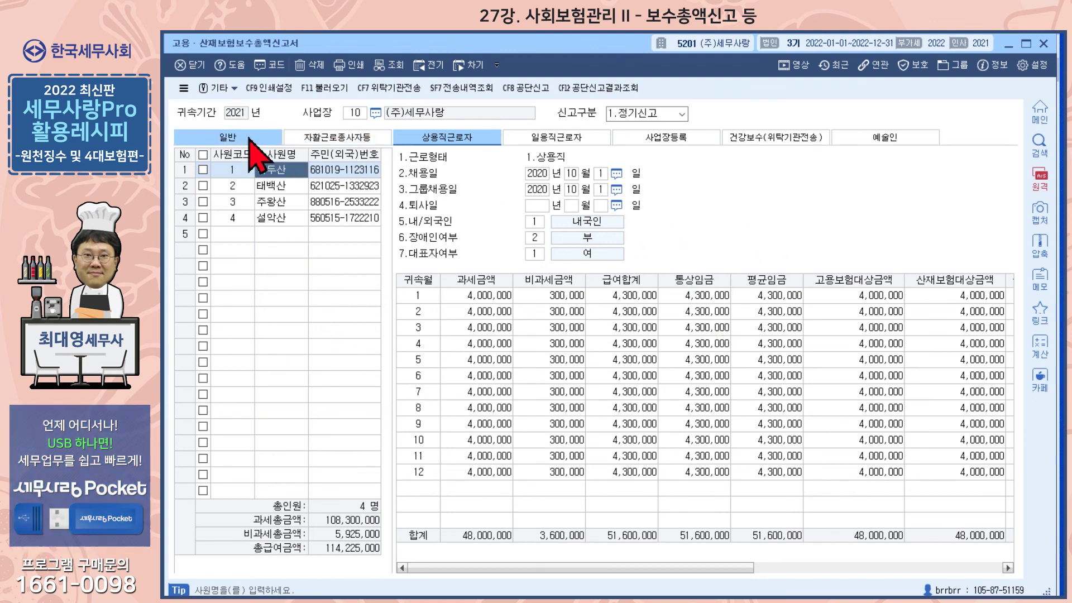
pyautogui.click(188, 138)
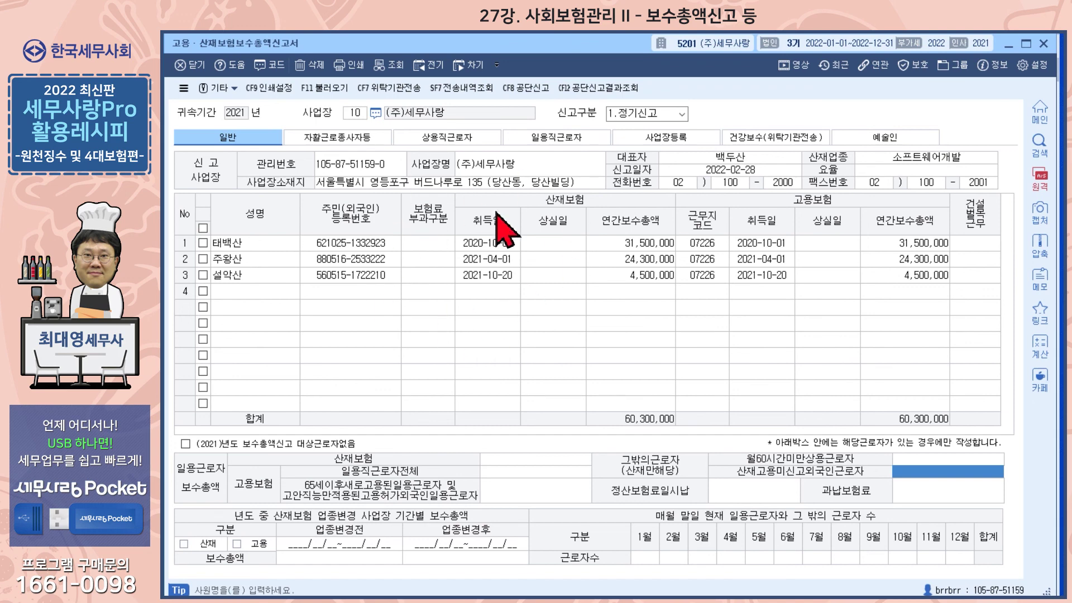
pyautogui.click(223, 277)
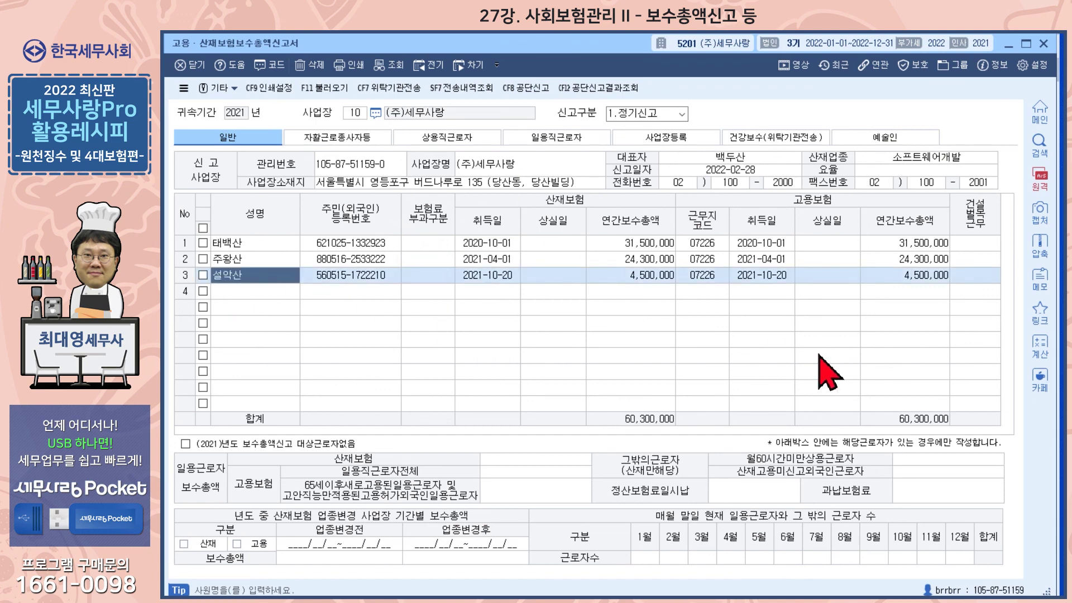